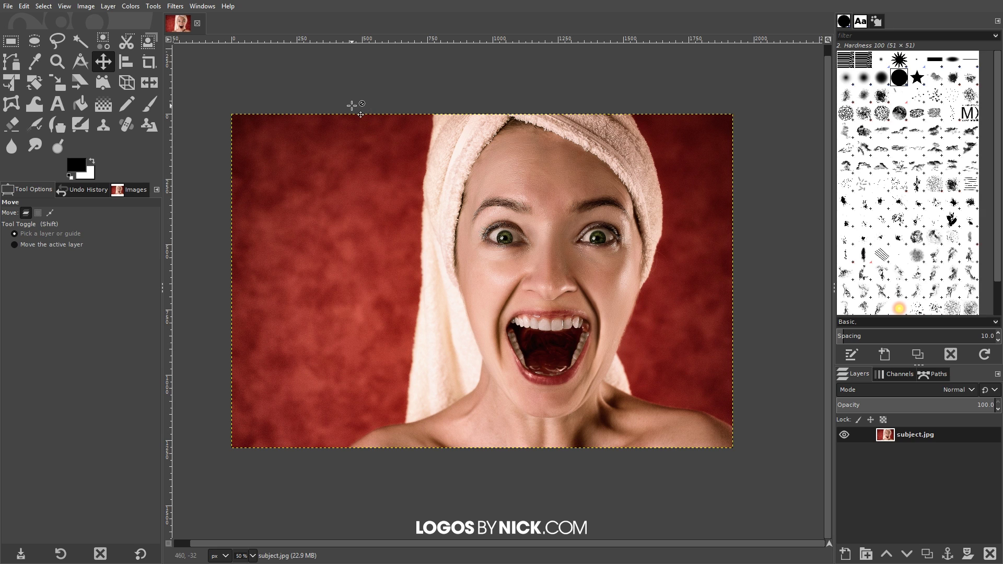
# Add an alpha channel to the subject.jpg photo layer
pyautogui.scroll(1, 601, 170)
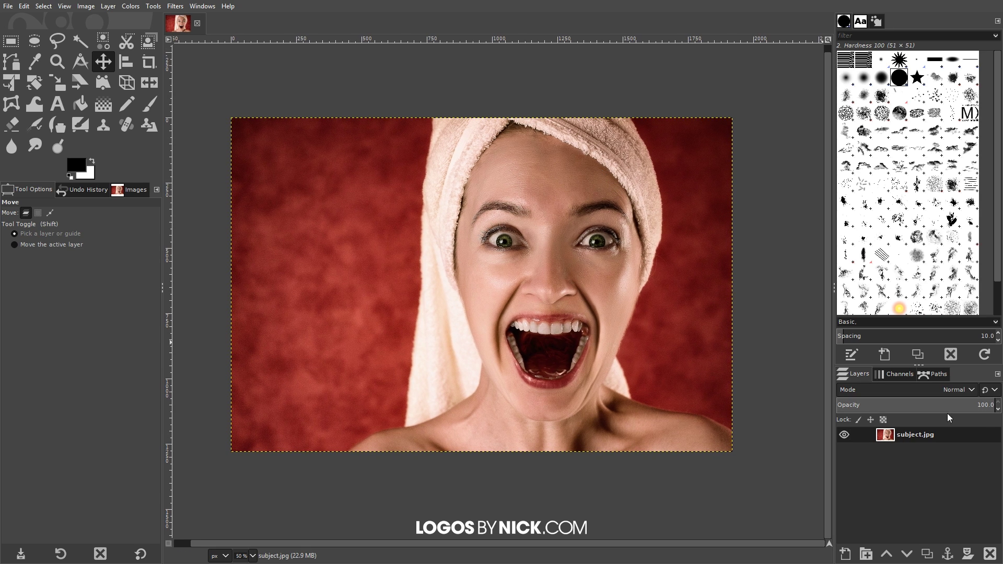
pyautogui.rightClick(913, 433)
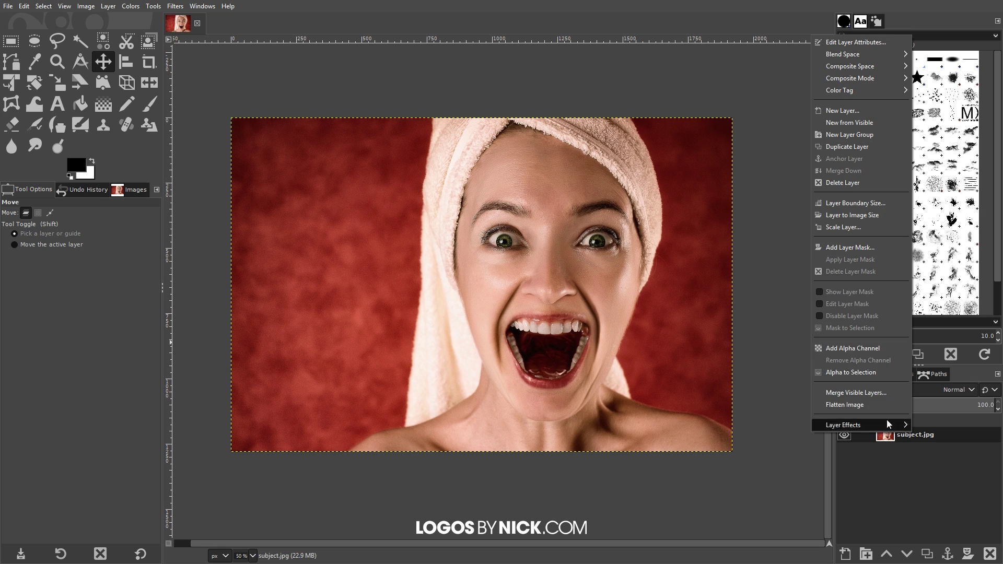
pyautogui.click(866, 349)
pyautogui.rightClick(907, 443)
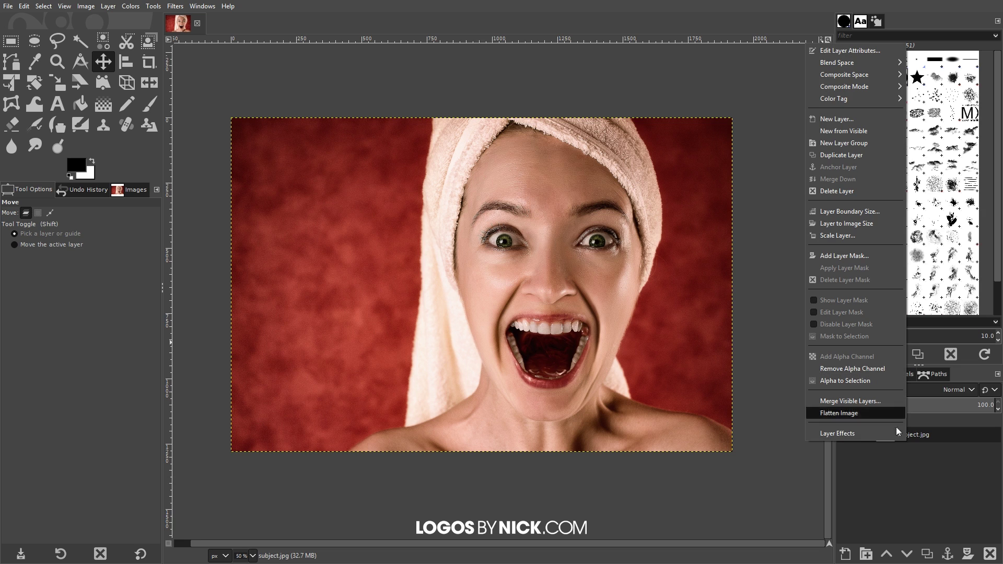
pyautogui.click(909, 458)
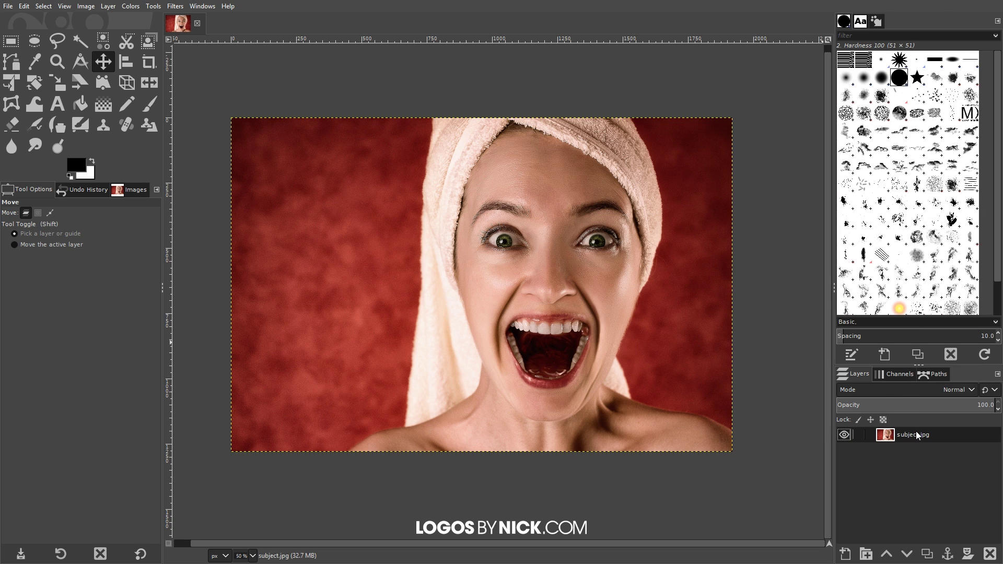
# Create a black-filled New Layer below subject.jpg, keeping subject.jpg active
pyautogui.click(846, 556)
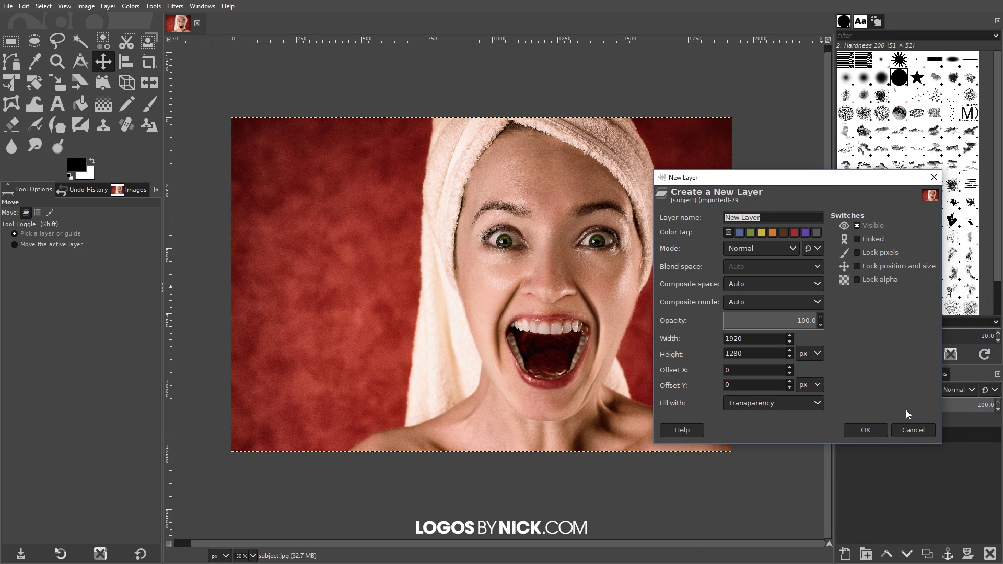
pyautogui.click(880, 427)
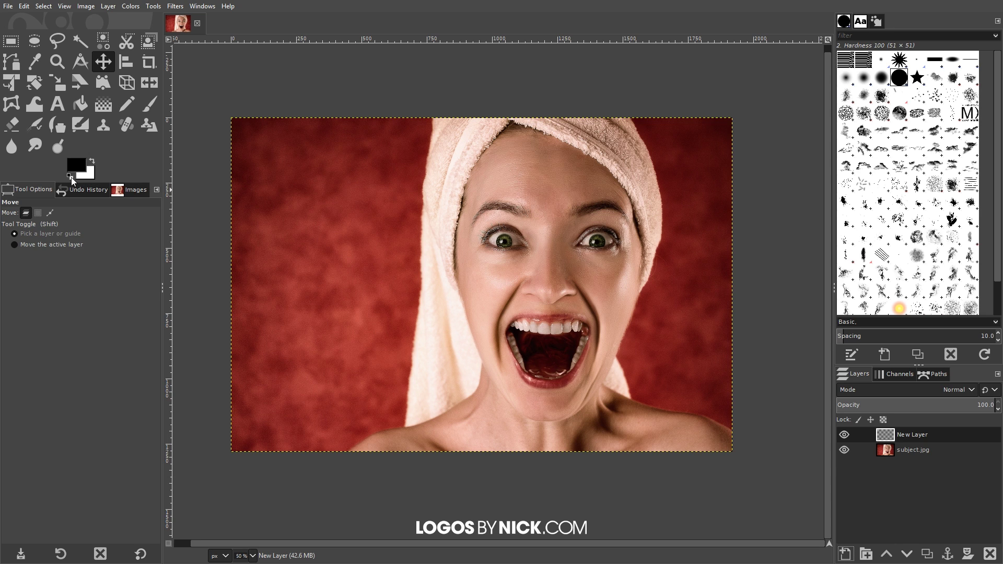
pyautogui.click(23, 9)
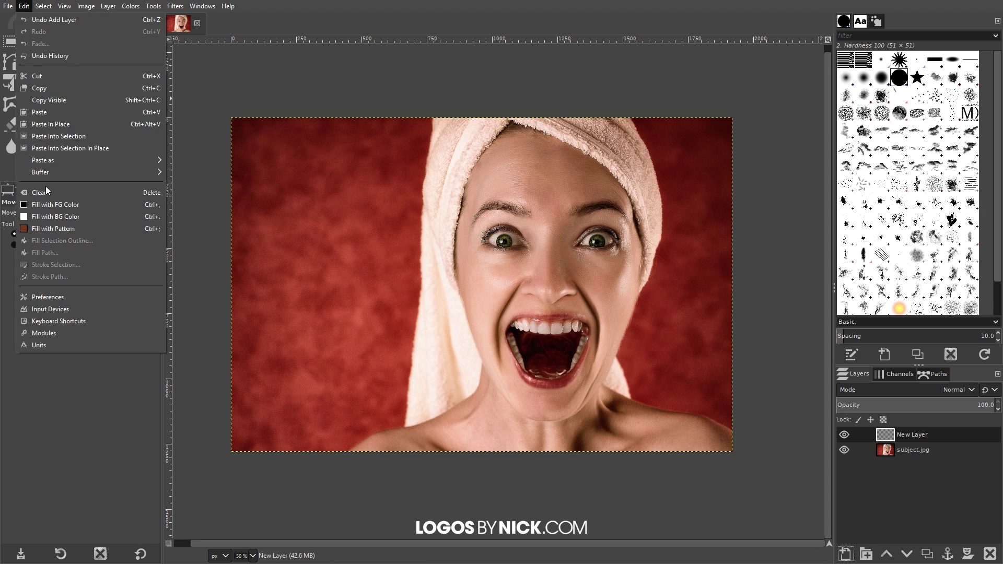
pyautogui.click(50, 205)
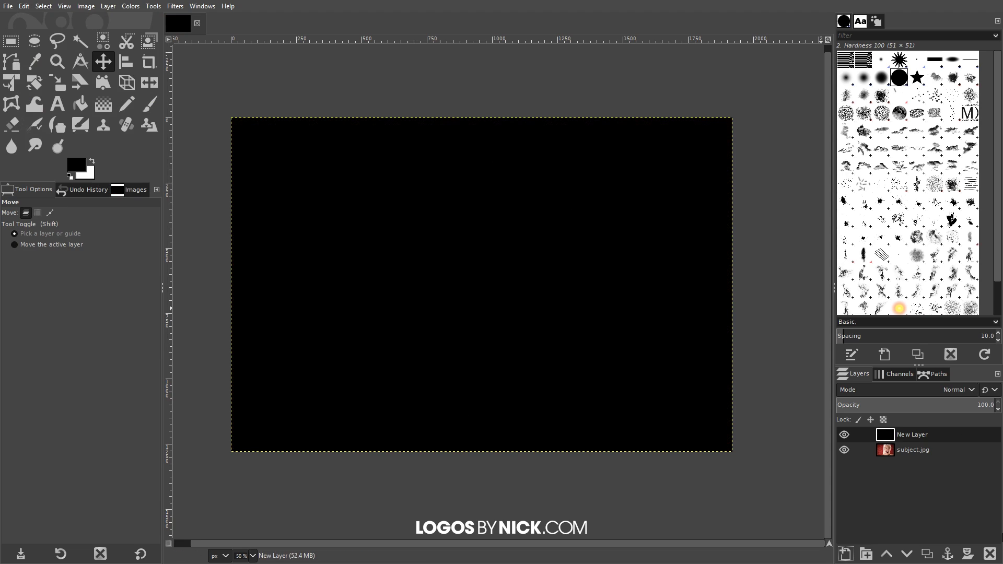
pyautogui.moveTo(908, 436)
pyautogui.mouseDown()
pyautogui.moveTo(935, 437)
pyautogui.moveTo(910, 455)
pyautogui.mouseUp()
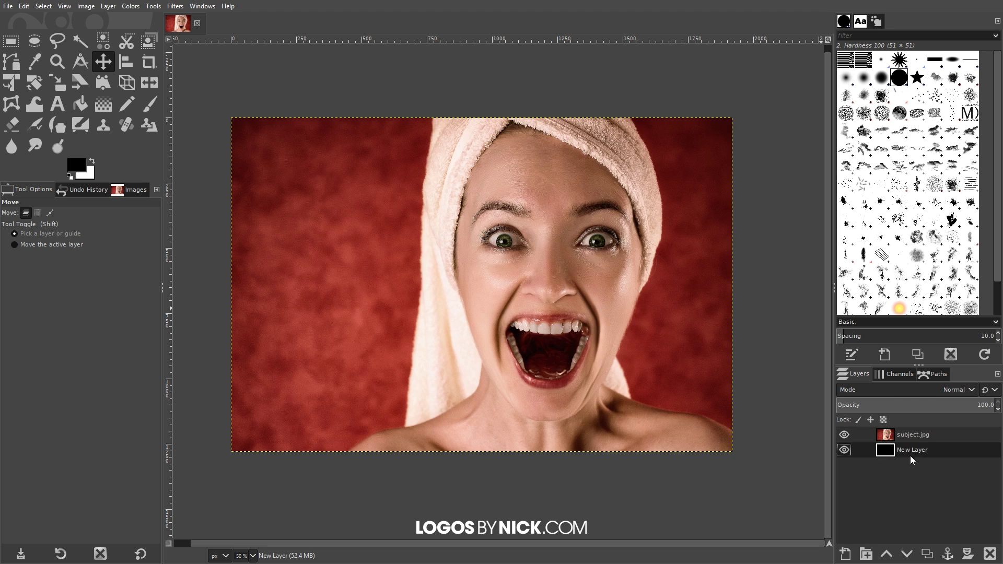
pyautogui.click(905, 436)
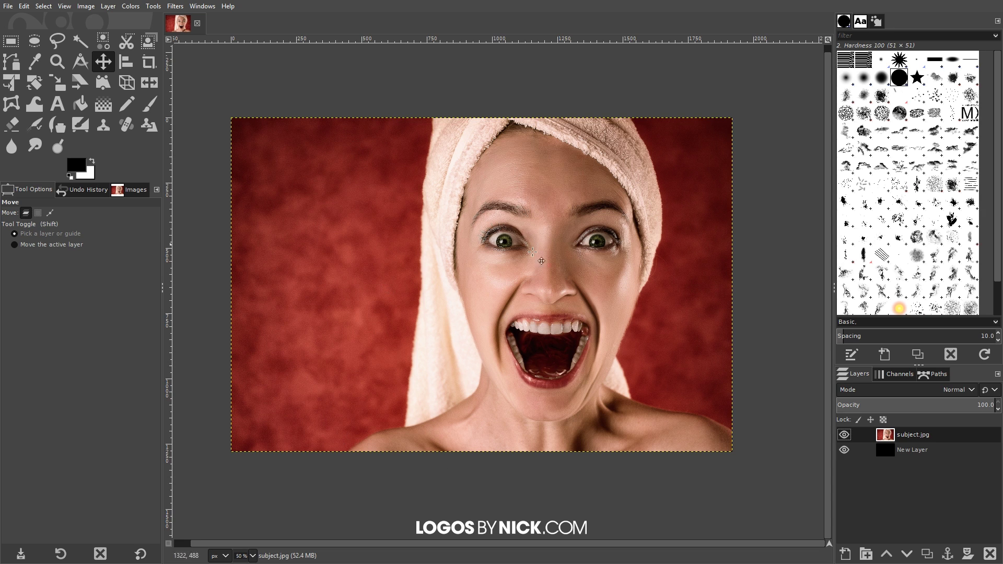
# With the Paths tool zoomed in, start the outline along the shoulder and towel edge
pyautogui.click(11, 63)
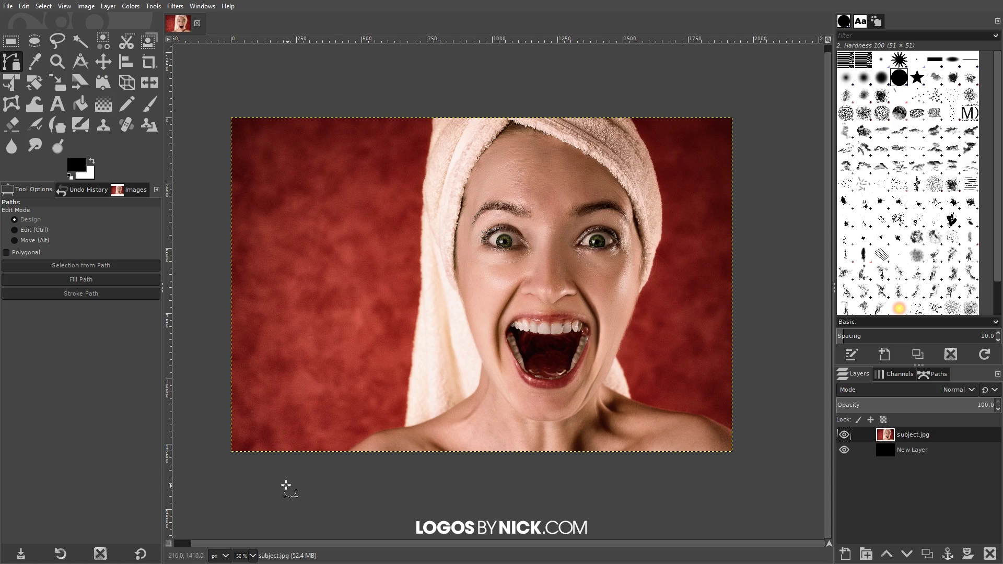
pyautogui.scroll(3, 329, 475)
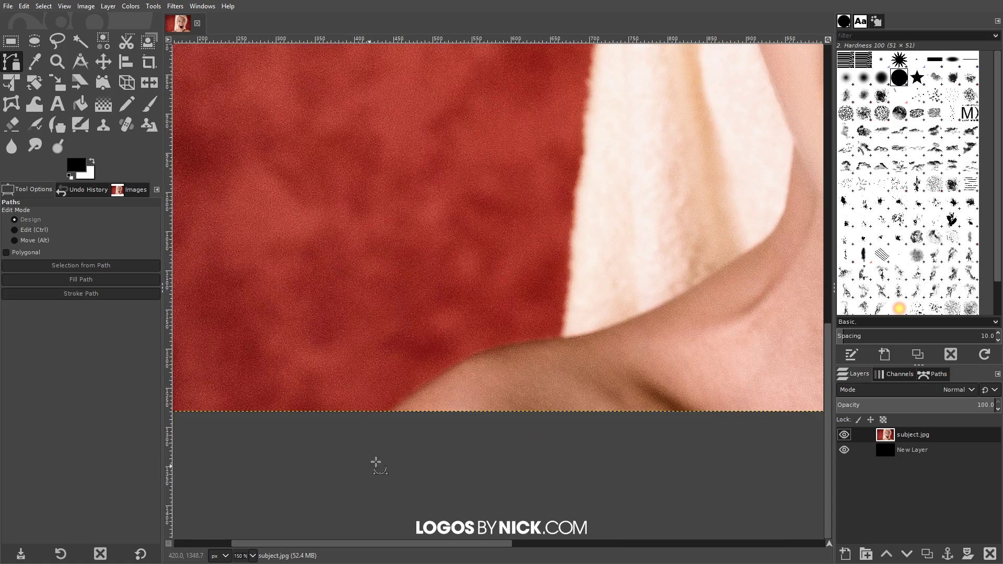
pyautogui.moveTo(458, 333); pyautogui.dragTo(598, 234)
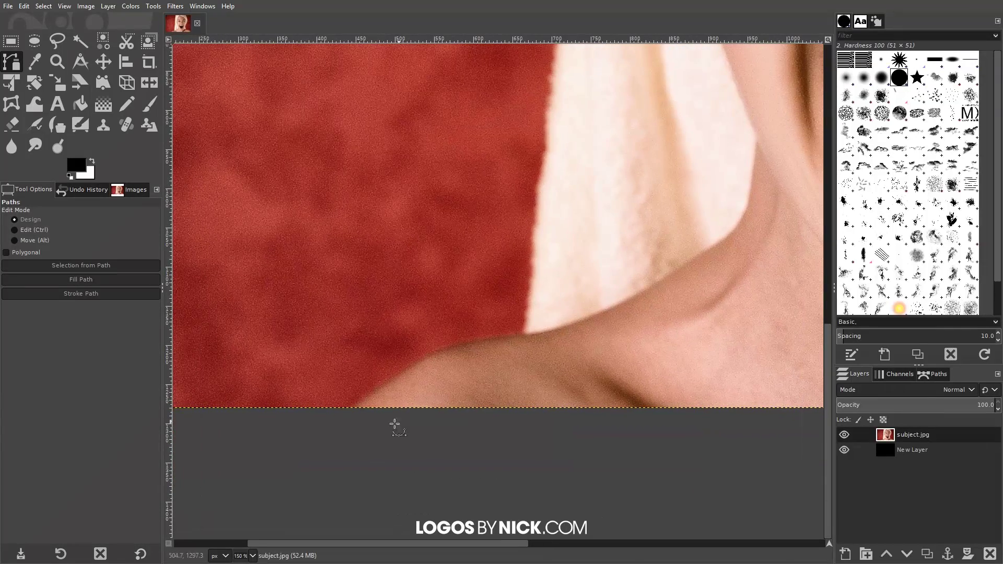
pyautogui.click(339, 428)
pyautogui.click(368, 401)
pyautogui.click(393, 384)
pyautogui.click(415, 367)
pyautogui.click(449, 355)
pyautogui.click(492, 341)
pyautogui.click(517, 340)
pyautogui.click(525, 335)
pyautogui.click(541, 246)
pyautogui.click(549, 147)
# Continue the path up the towel edge to the image's top edge above the forehead
pyautogui.moveTo(571, 113); pyautogui.dragTo(519, 392)
pyautogui.click(502, 329)
pyautogui.click(513, 240)
pyautogui.click(518, 194)
pyautogui.click(527, 127)
pyautogui.scroll(5, 584, 165)
pyautogui.click(530, 294)
pyautogui.click(538, 203)
pyautogui.click(539, 149)
pyautogui.click(540, 112)
pyautogui.moveTo(593, 79); pyautogui.dragTo(560, 409)
pyautogui.click(503, 370)
pyautogui.click(515, 284)
pyautogui.click(521, 242)
pyautogui.click(517, 219)
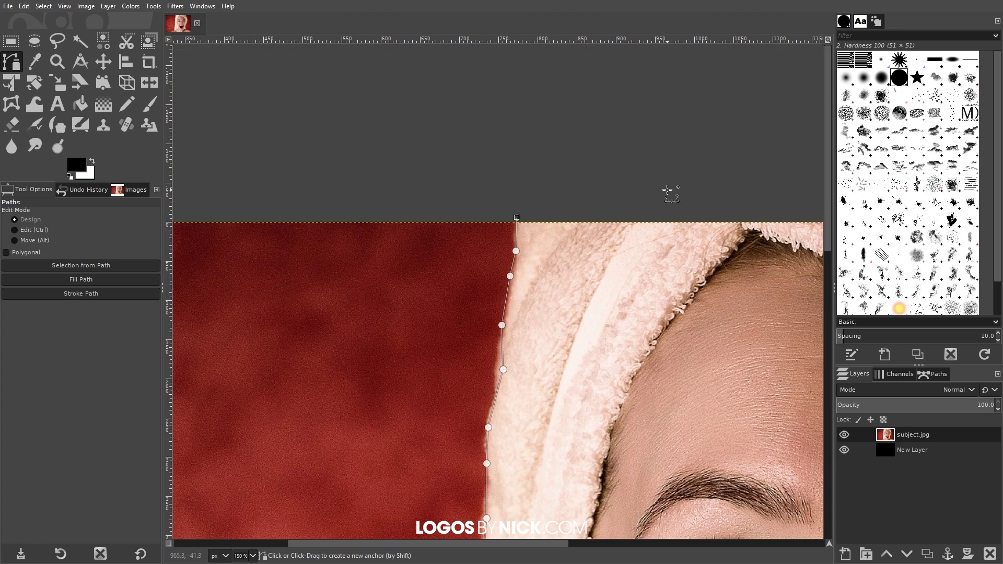
pyautogui.hscroll(5, 611, 204)
pyautogui.click(706, 188)
pyautogui.hscroll(5, 773, 233)
pyautogui.scroll(-1, 773, 232)
pyautogui.click(593, 189)
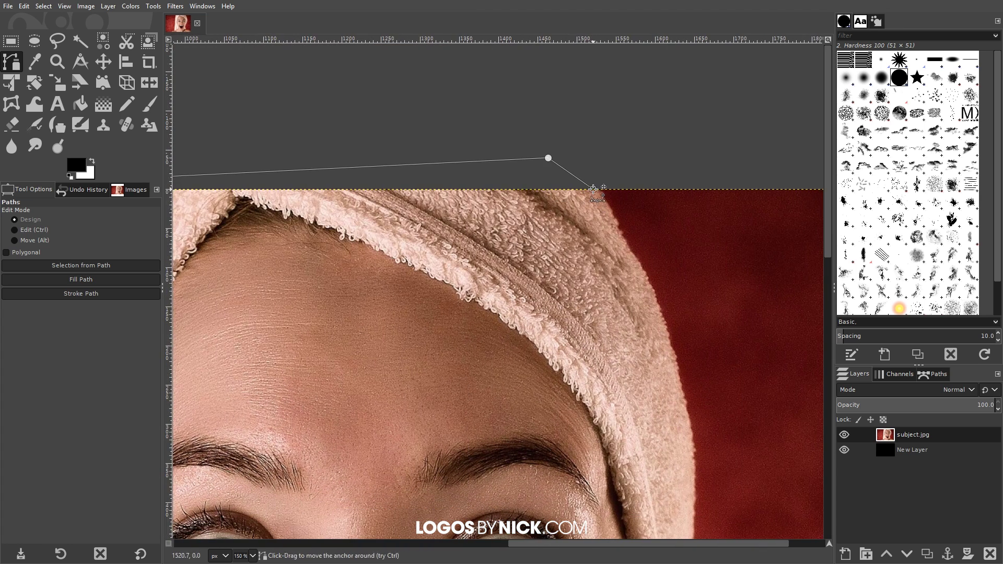
# Trace down the far towel edge past the eye and jaw to the neck
pyautogui.click(617, 227)
pyautogui.click(635, 253)
pyautogui.click(662, 297)
pyautogui.click(676, 342)
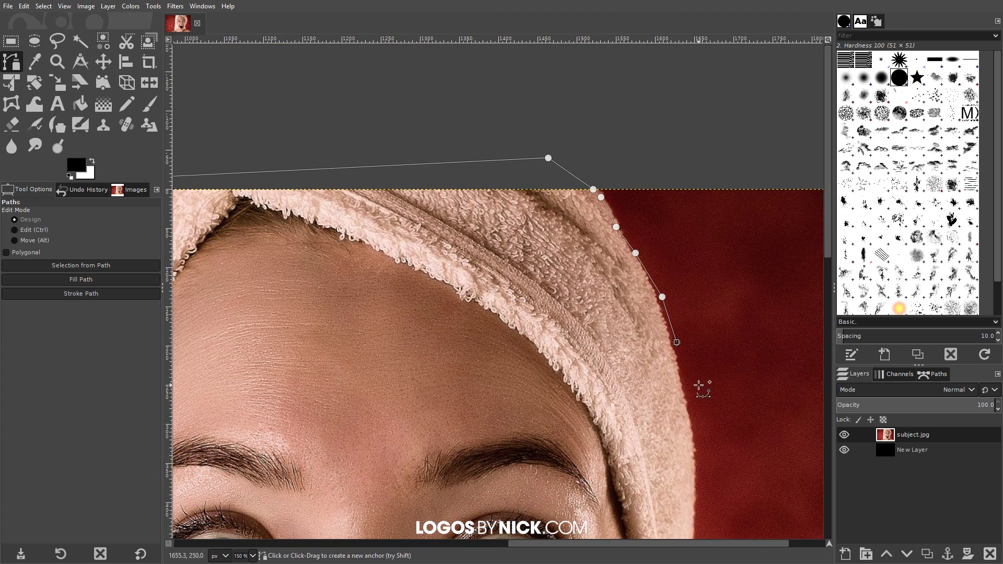
pyautogui.click(690, 433)
pyautogui.scroll(-5, 720, 481)
pyautogui.hscroll(2, 720, 480)
pyautogui.click(645, 223)
pyautogui.click(643, 283)
pyautogui.click(628, 309)
pyautogui.click(623, 348)
pyautogui.click(605, 399)
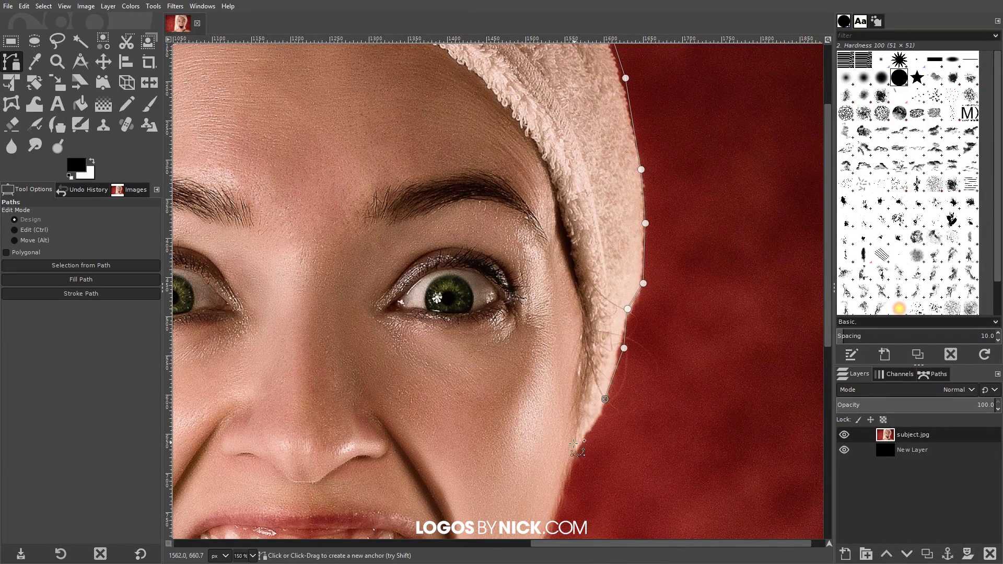
pyautogui.scroll(-5, 572, 454)
pyautogui.hscroll(-2, 656, 230)
pyautogui.click(640, 190)
pyautogui.click(621, 254)
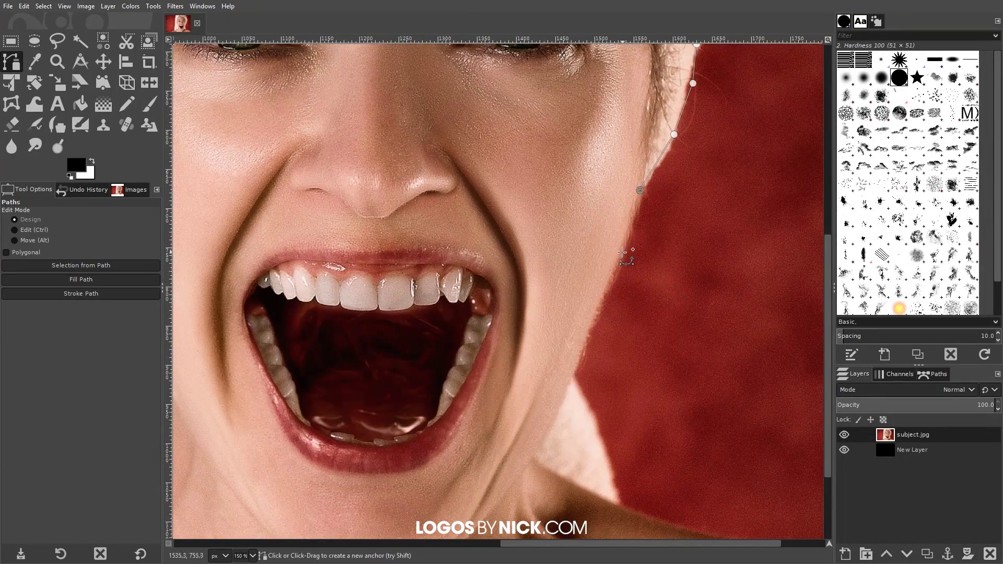
pyautogui.click(572, 374)
pyautogui.click(584, 404)
pyautogui.click(603, 448)
pyautogui.click(621, 509)
# Extend the path along the other shoulder and below the image's bottom edge
pyautogui.scroll(-5, 621, 509)
pyautogui.click(481, 240)
pyautogui.click(555, 261)
pyautogui.click(649, 273)
pyautogui.click(682, 288)
pyautogui.click(723, 305)
pyautogui.click(757, 323)
pyautogui.click(760, 400)
pyautogui.click(707, 423)
pyautogui.click(366, 440)
pyautogui.hscroll(-12, 366, 440)
pyautogui.click(774, 409)
pyautogui.click(467, 423)
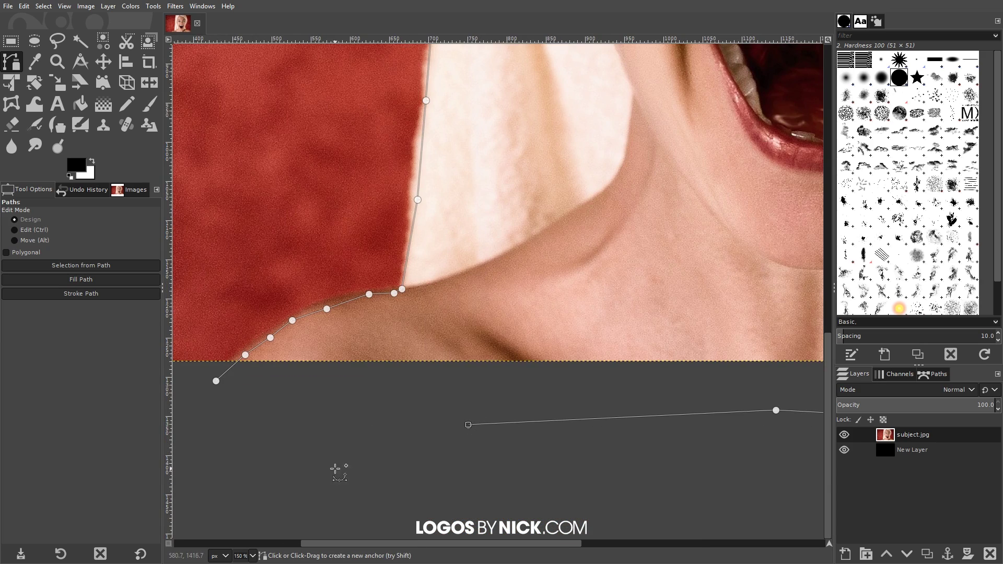
pyautogui.hscroll(-2, 445, 442)
pyautogui.hscroll(-1, 445, 442)
pyautogui.click(374, 404)
# Join the path's ends to close the outline and convert it to a selection (Shift+V)
pyautogui.press('ctrl')
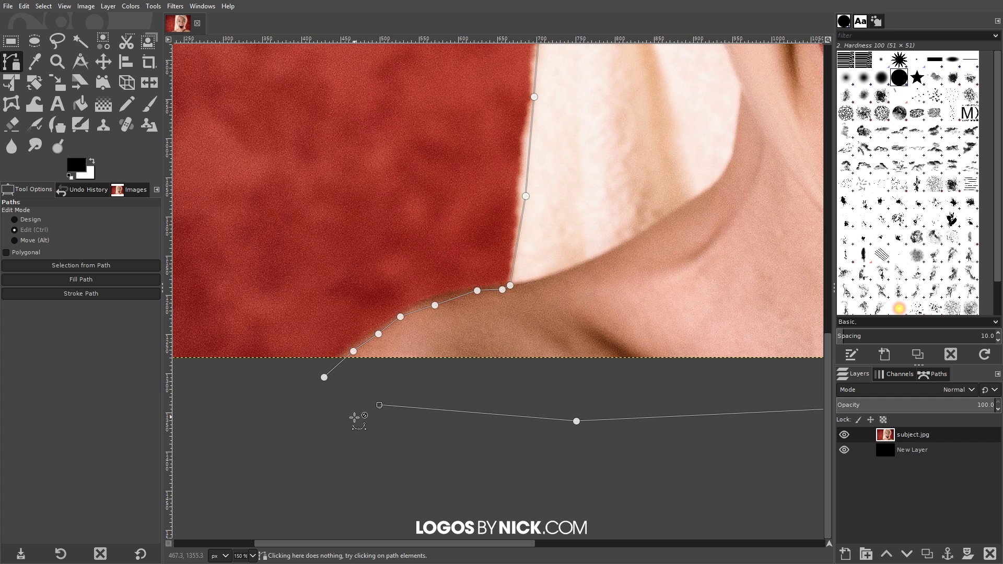
pyautogui.click(324, 377)
pyautogui.scroll(-2, 359, 461)
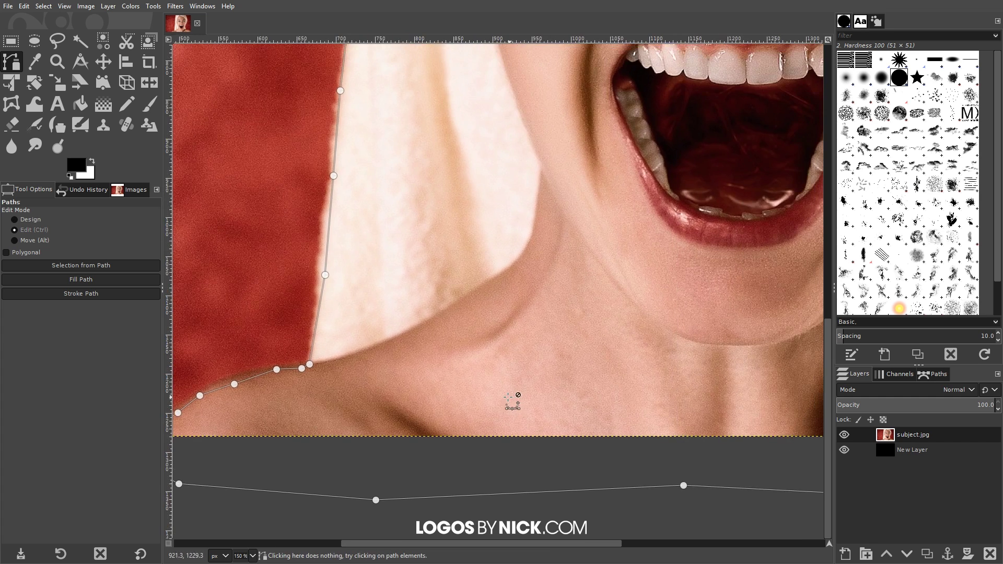
pyautogui.scroll(-1, 513, 402)
pyautogui.scroll(2, 543, 386)
pyautogui.hscroll(1, 543, 386)
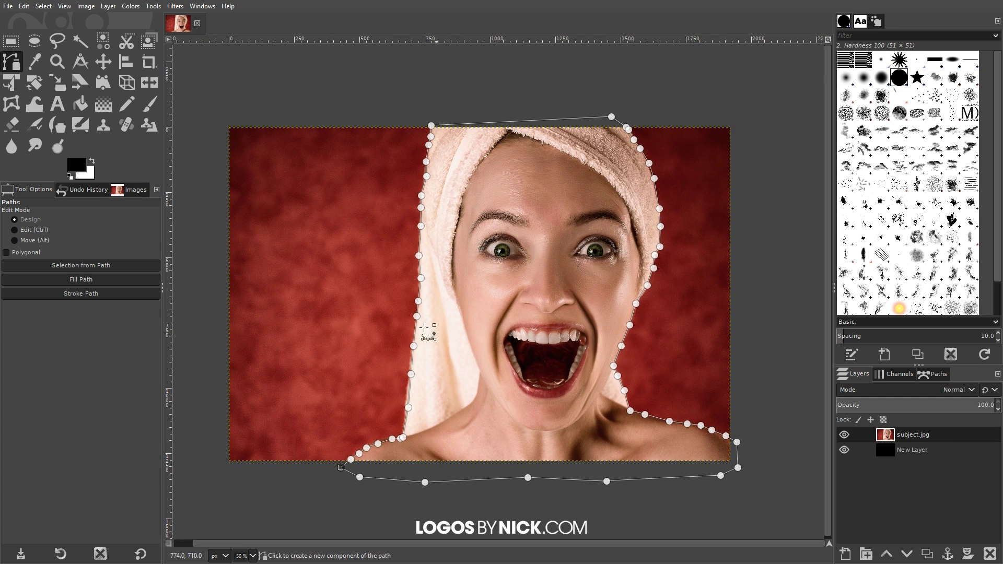
pyautogui.hotkey('shift', 'v')
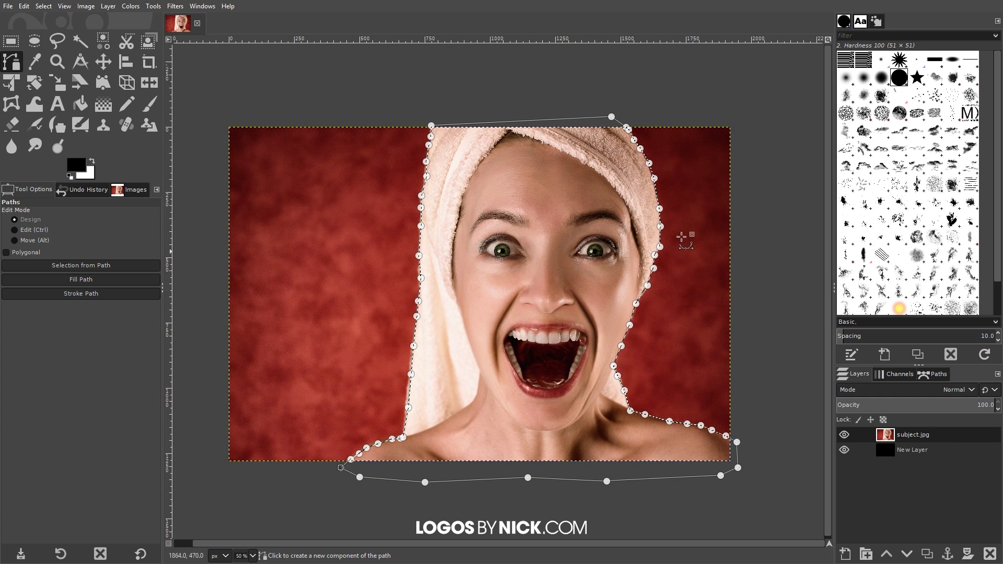
# Invert the selection and delete the red background to reveal the black layer
pyautogui.click(43, 6)
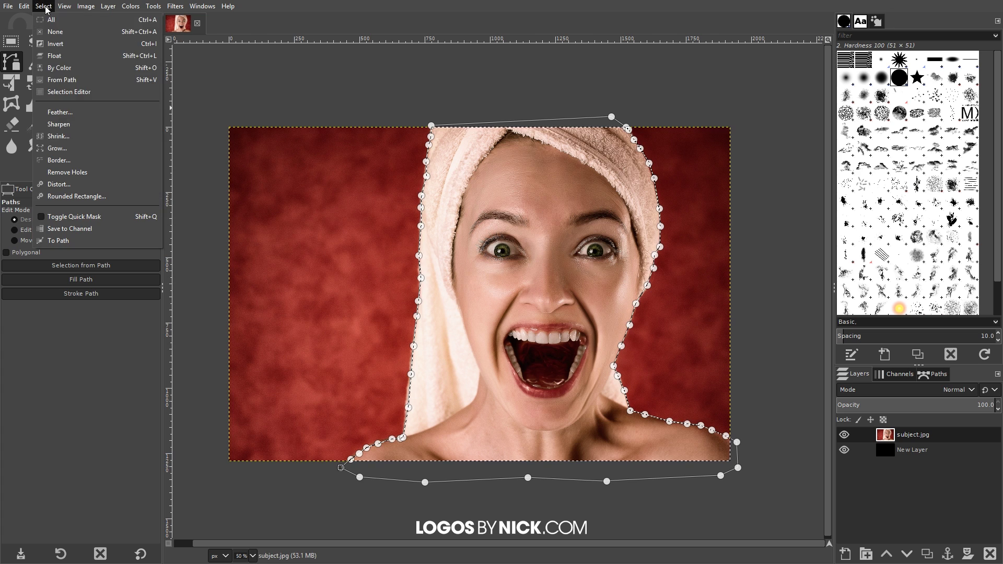
pyautogui.click(55, 44)
pyautogui.moveTo(367, 220); pyautogui.dragTo(377, 231)
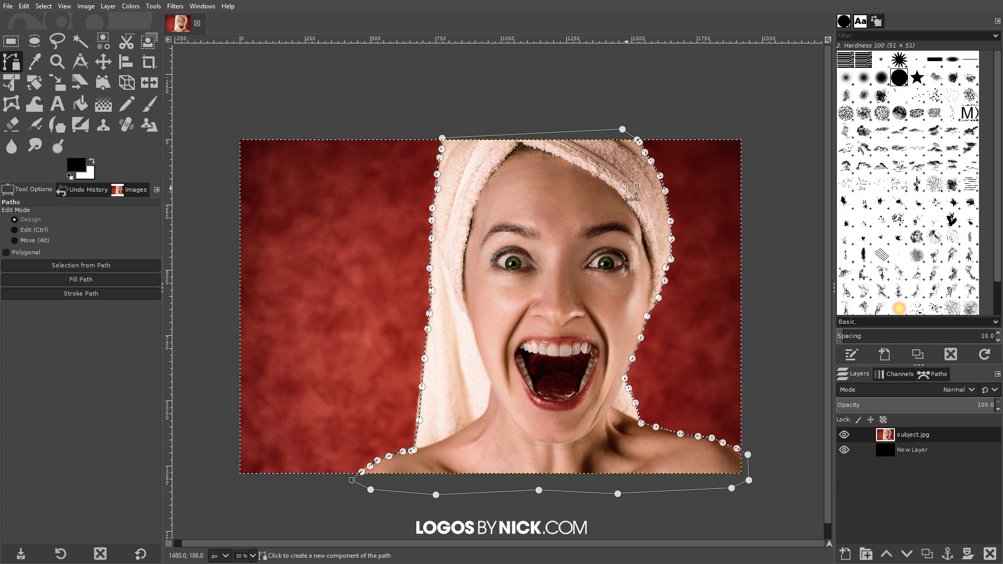
pyautogui.press('Delete')
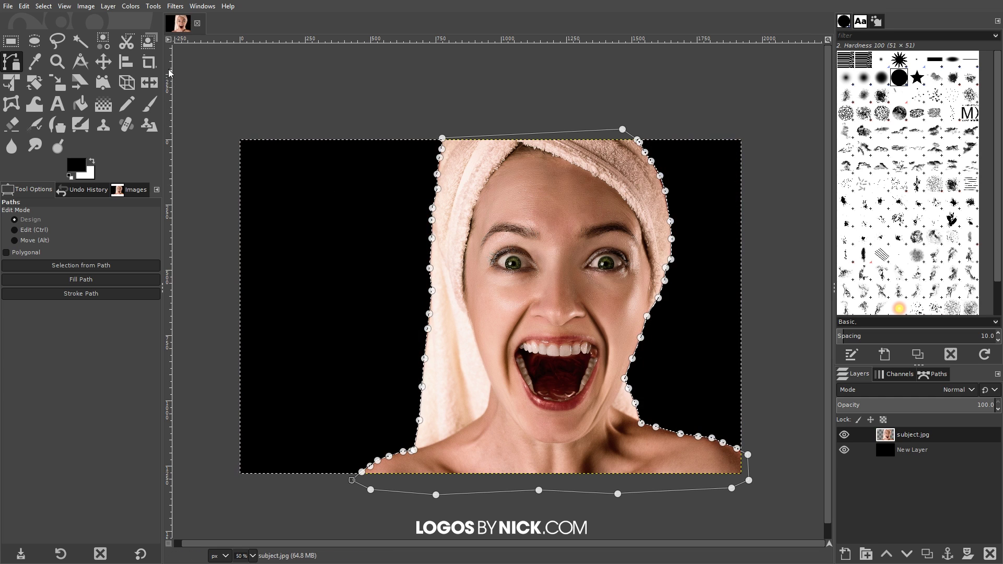
# Deselect everything with Select > None and switch to the Move tool
pyautogui.click(43, 6)
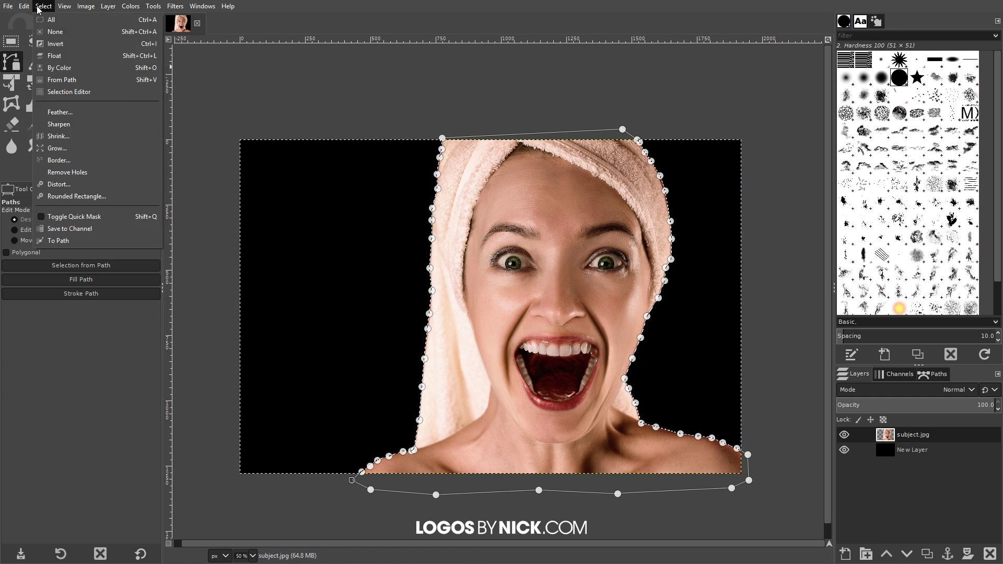
pyautogui.click(38, 8)
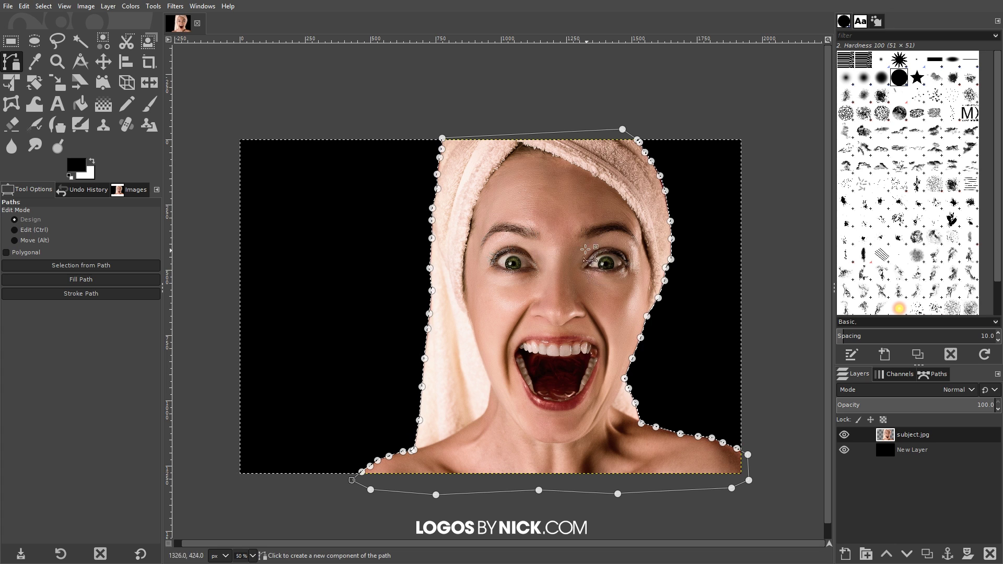
pyautogui.click(44, 6)
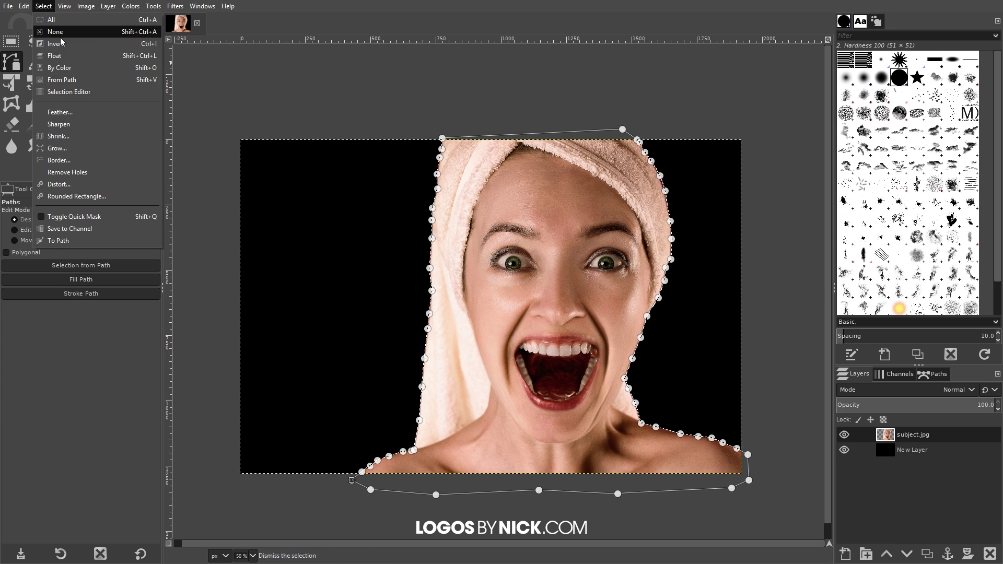
pyautogui.click(61, 37)
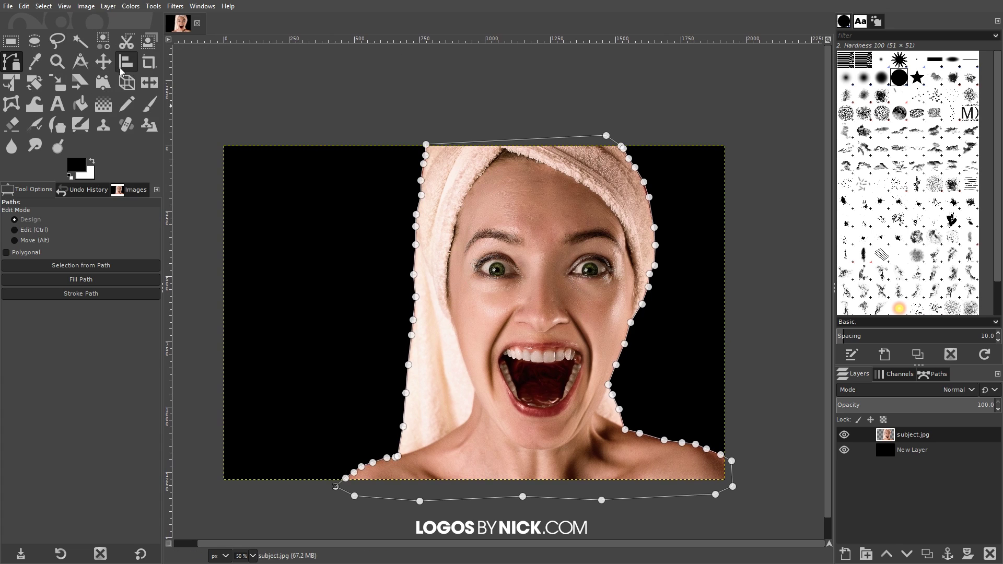
pyautogui.click(103, 62)
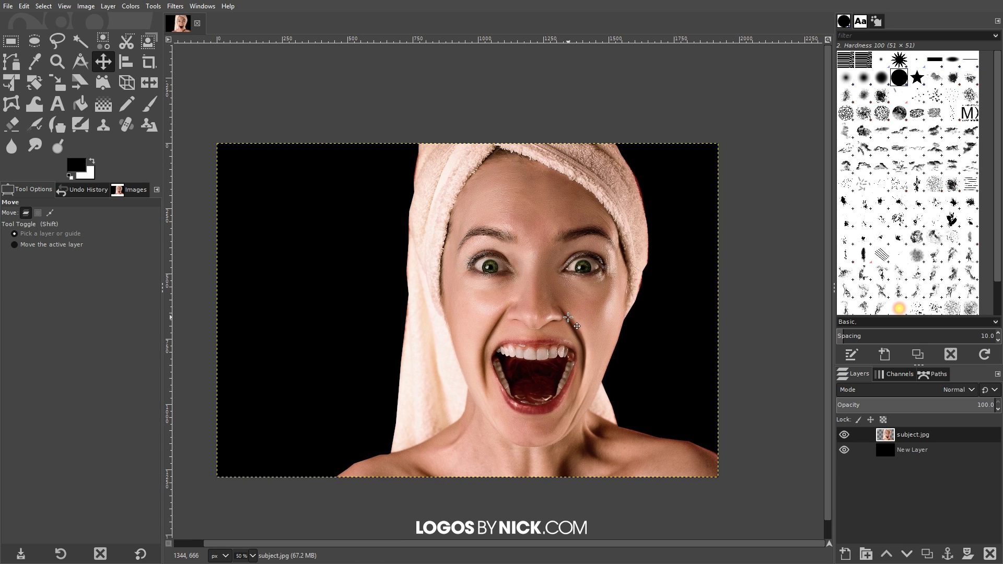
# Set the photo's Saturation scale to 0.000 and apply it
pyautogui.click(130, 6)
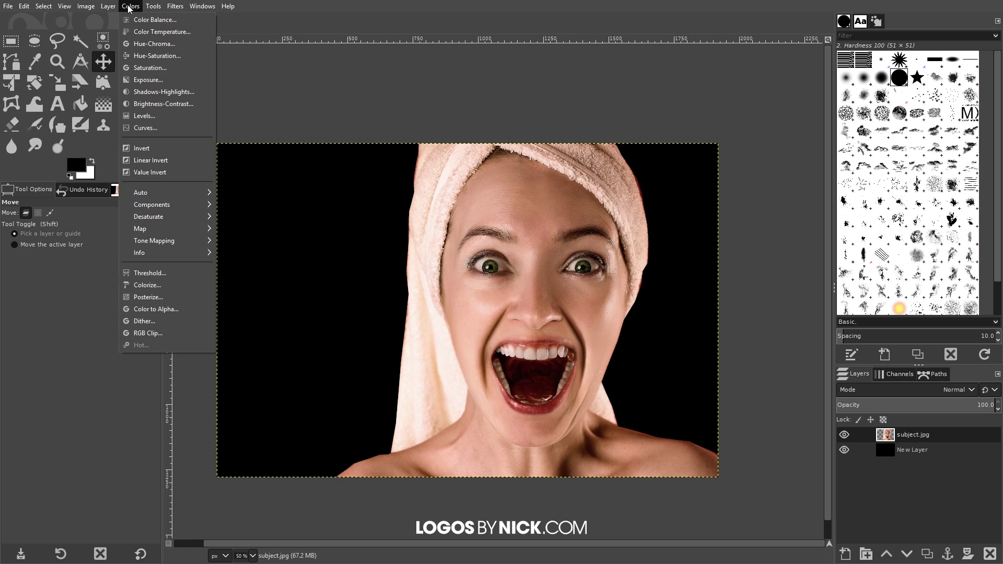
pyautogui.click(170, 68)
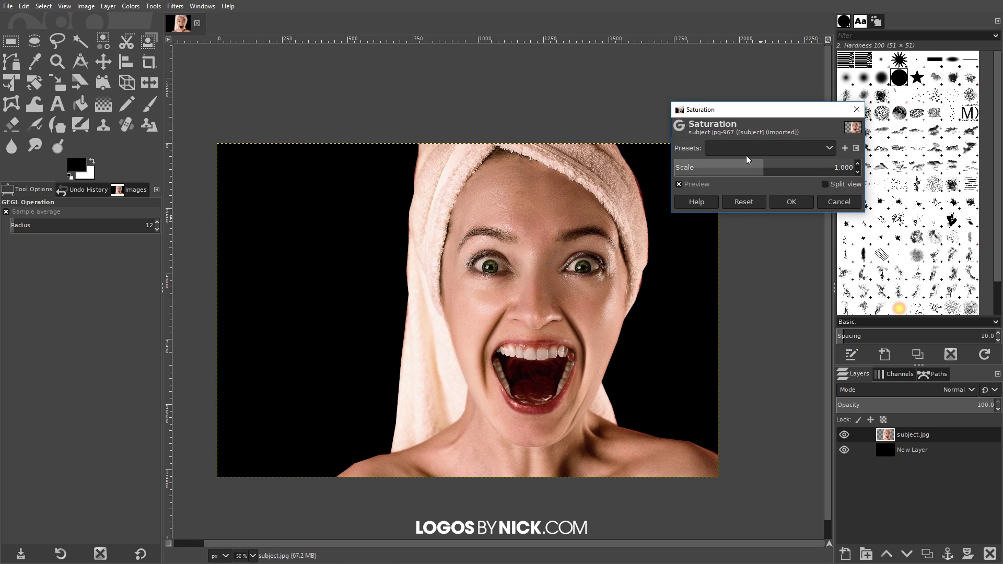
pyautogui.moveTo(765, 167); pyautogui.dragTo(648, 166)
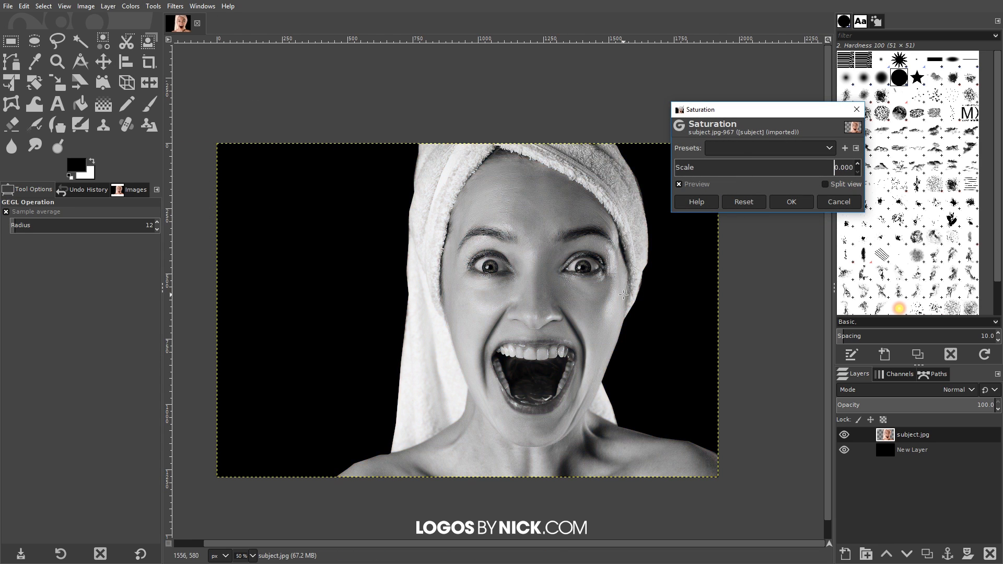
pyautogui.click(791, 203)
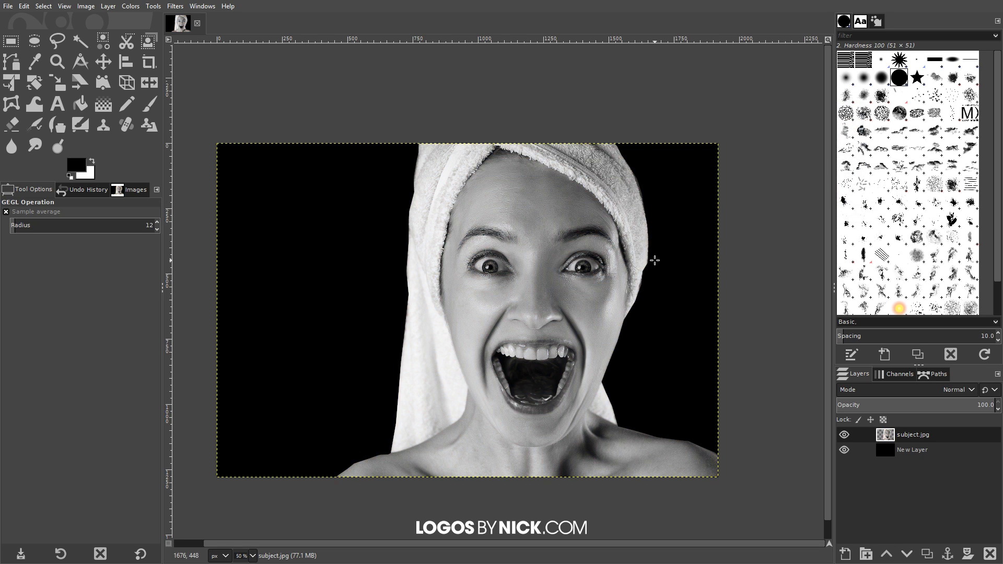
pyautogui.click(128, 8)
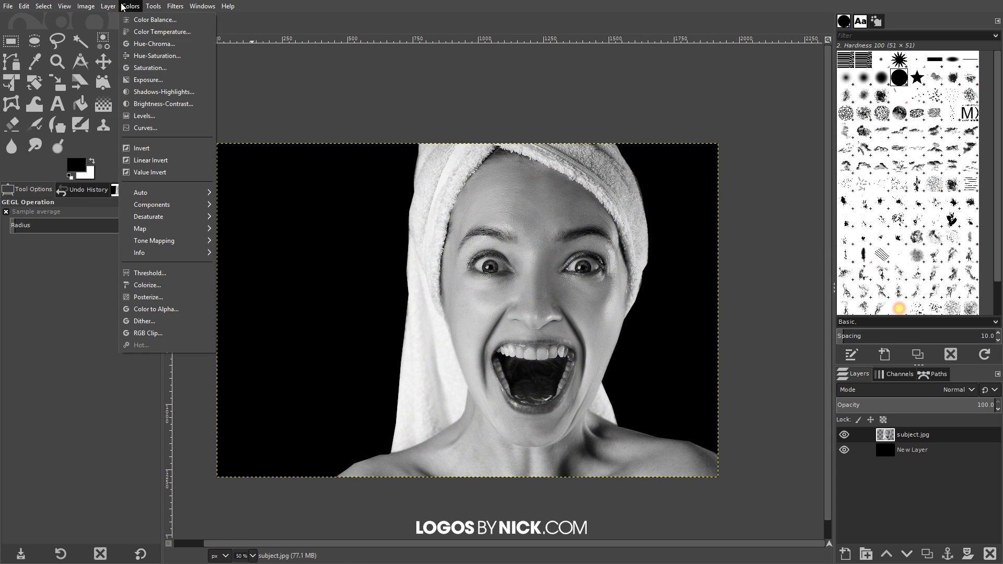
# Steepen the Curves by moving the black point right and the white point left, then apply
pyautogui.click(145, 127)
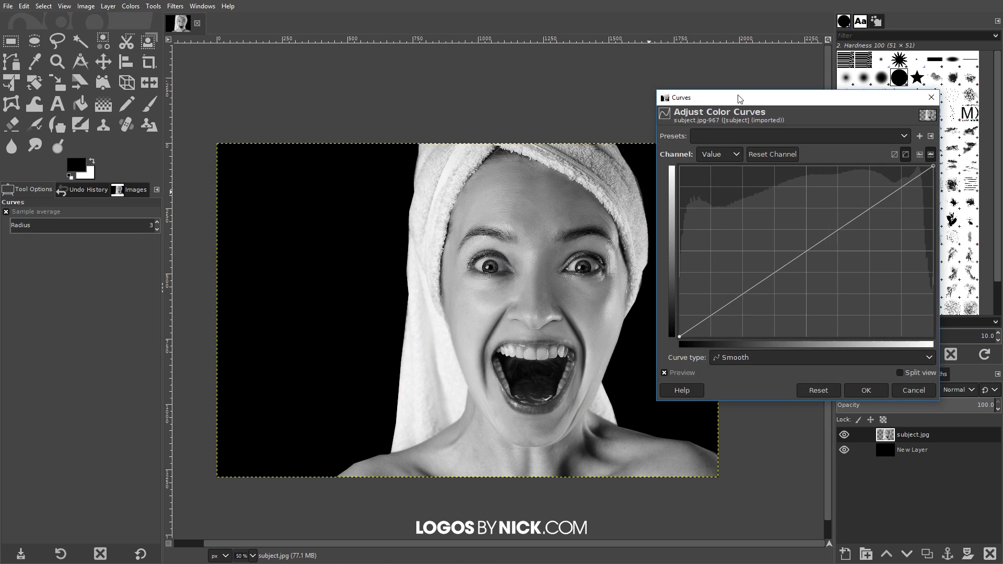
pyautogui.moveTo(739, 99); pyautogui.dragTo(757, 76)
pyautogui.moveTo(687, 309); pyautogui.dragTo(793, 337)
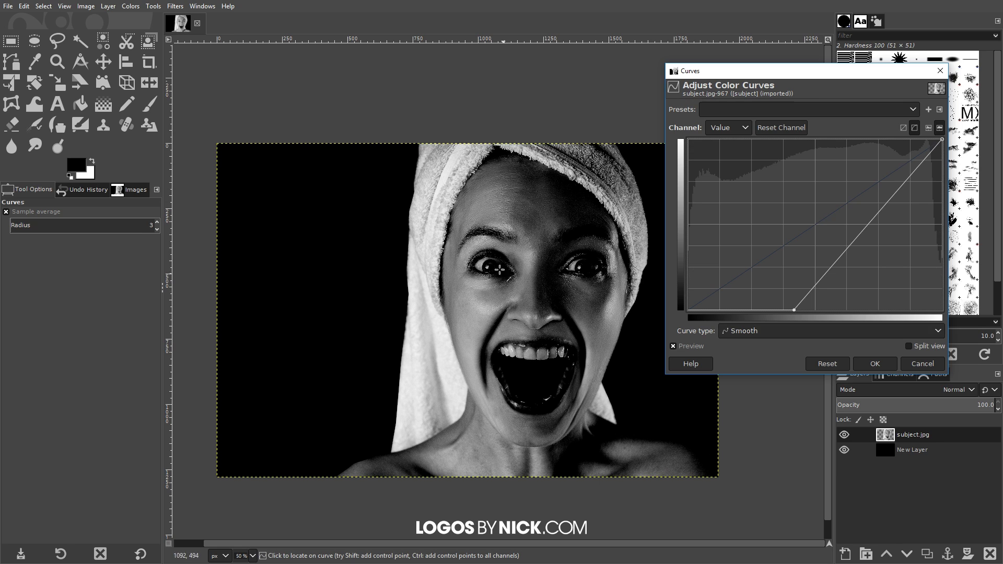
pyautogui.click(684, 348)
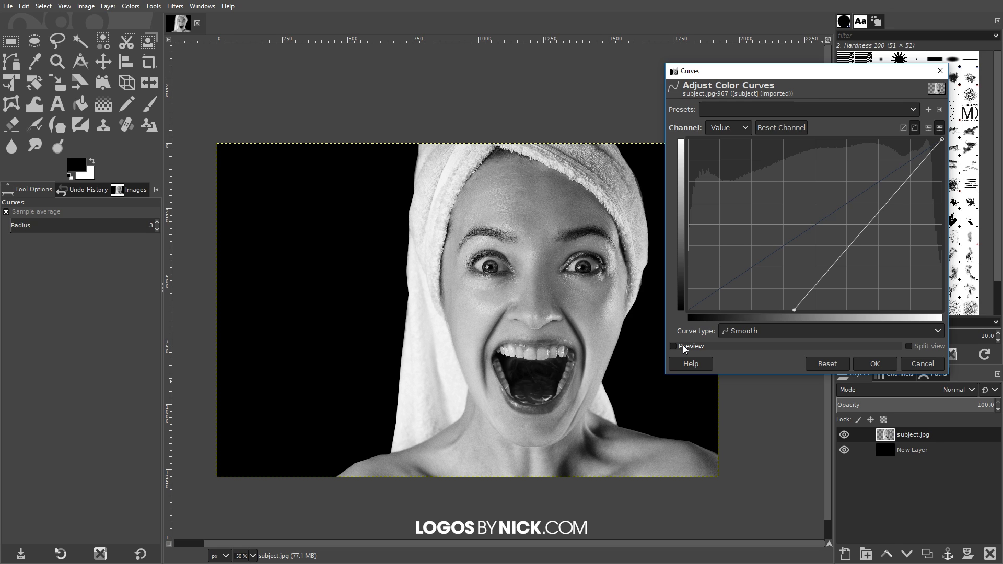
pyautogui.click(674, 347)
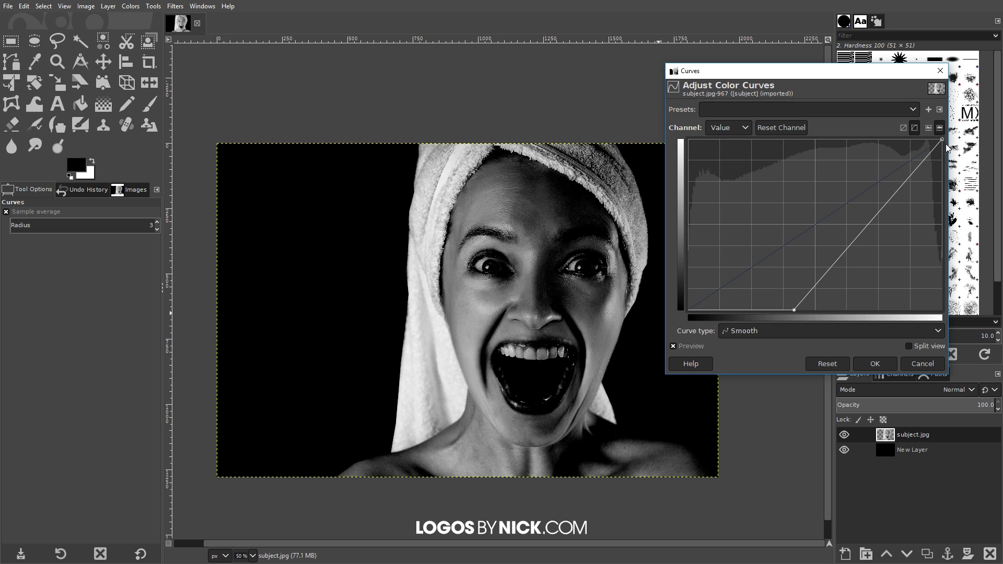
pyautogui.moveTo(941, 138); pyautogui.dragTo(900, 124)
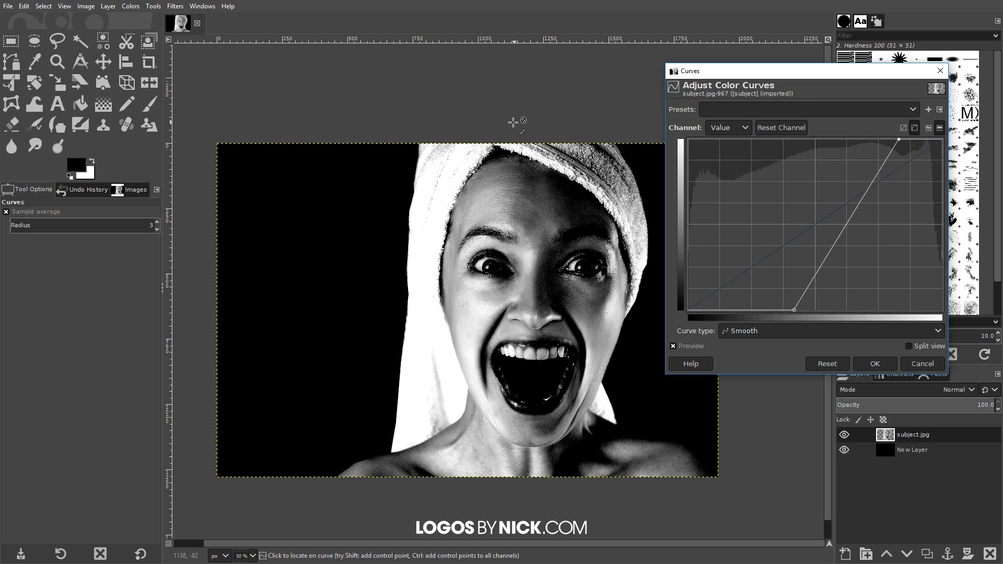
pyautogui.moveTo(793, 310); pyautogui.dragTo(796, 319)
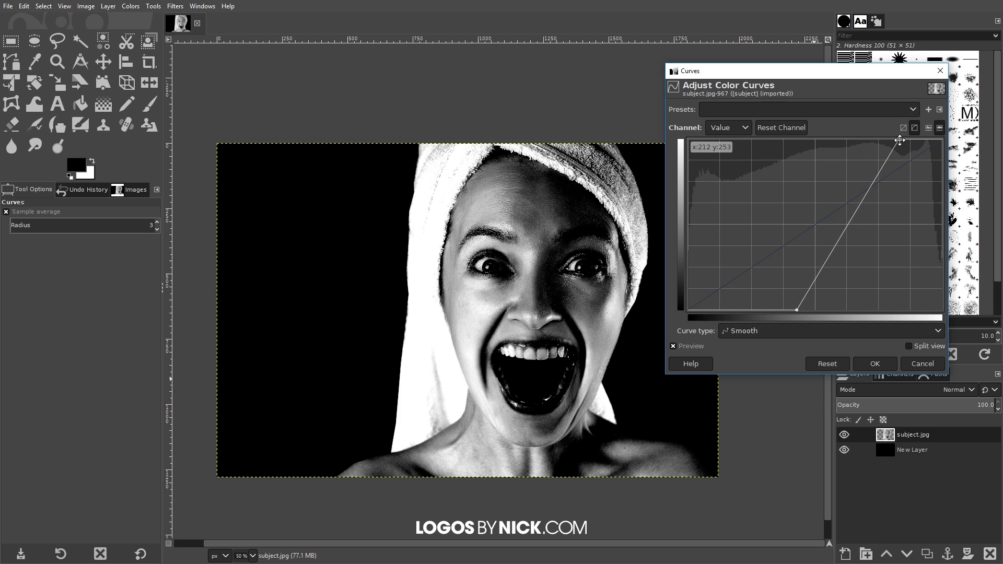
pyautogui.moveTo(899, 140); pyautogui.dragTo(894, 135)
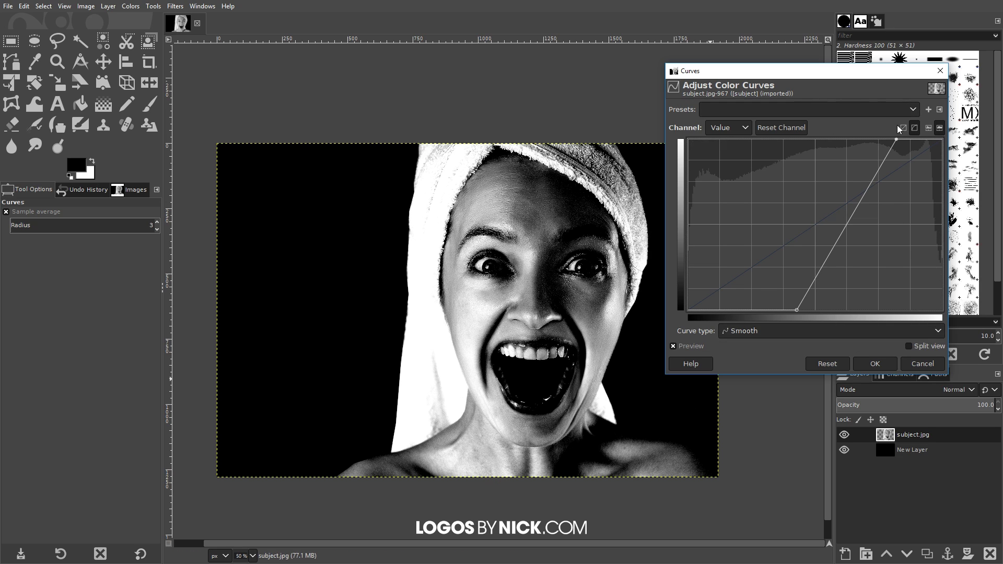
pyautogui.click(875, 364)
pyautogui.hscroll(3, 612, 290)
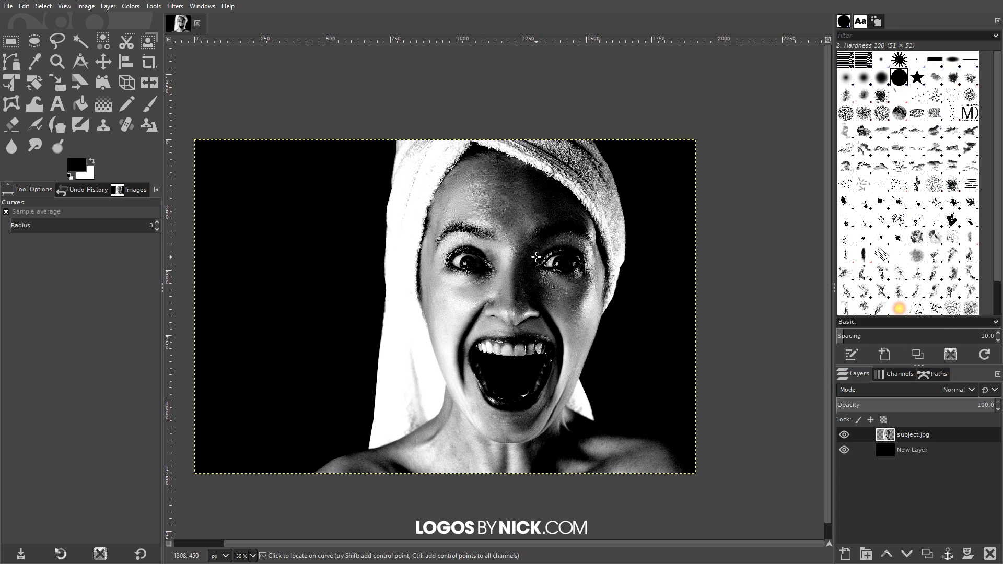
# Apply a Gaussian Blur with size 3.00 to the portrait
pyautogui.click(167, 8)
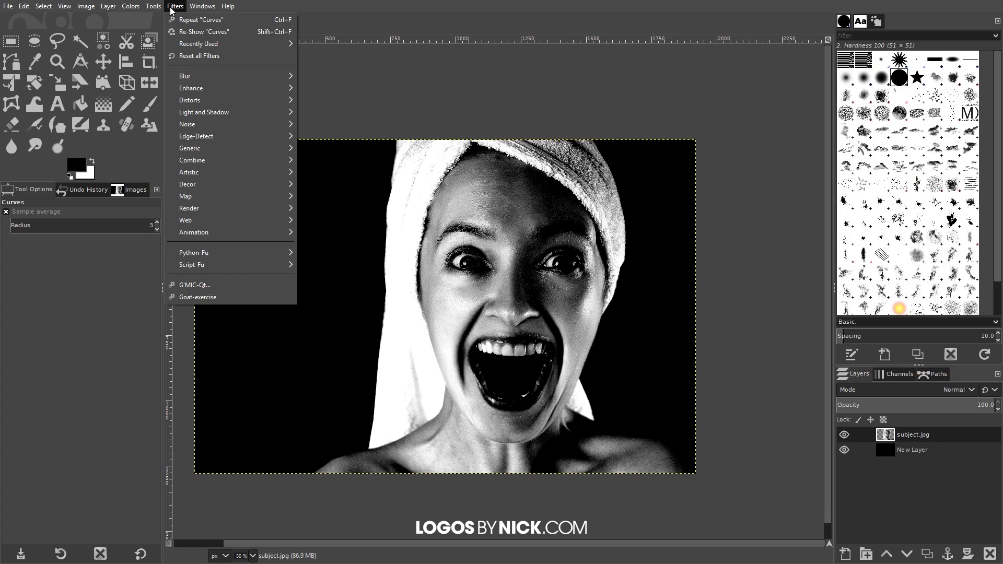
pyautogui.moveTo(225, 76)
pyautogui.click(310, 77)
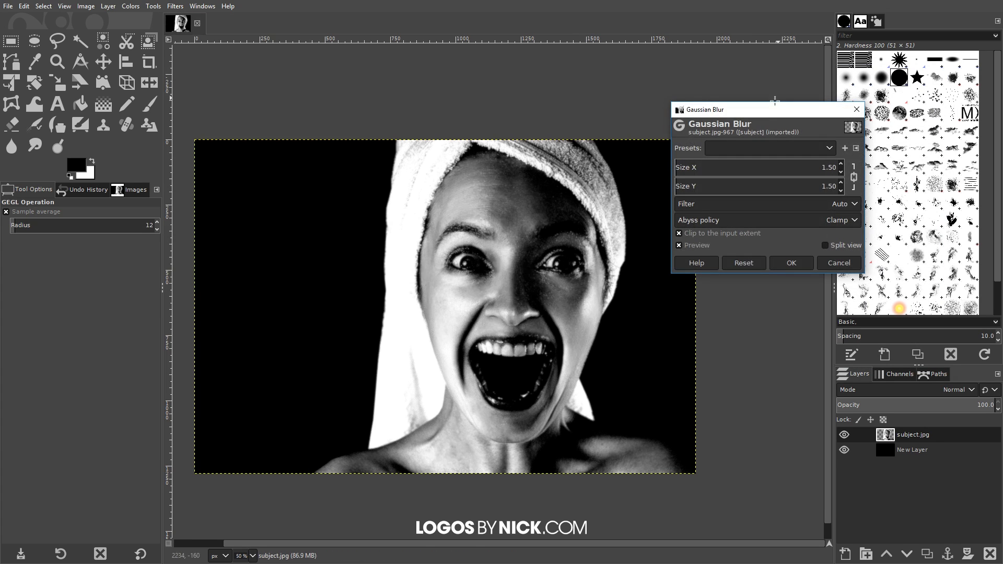
pyautogui.doubleClick(832, 167)
pyautogui.write('3')
pyautogui.press('Return')
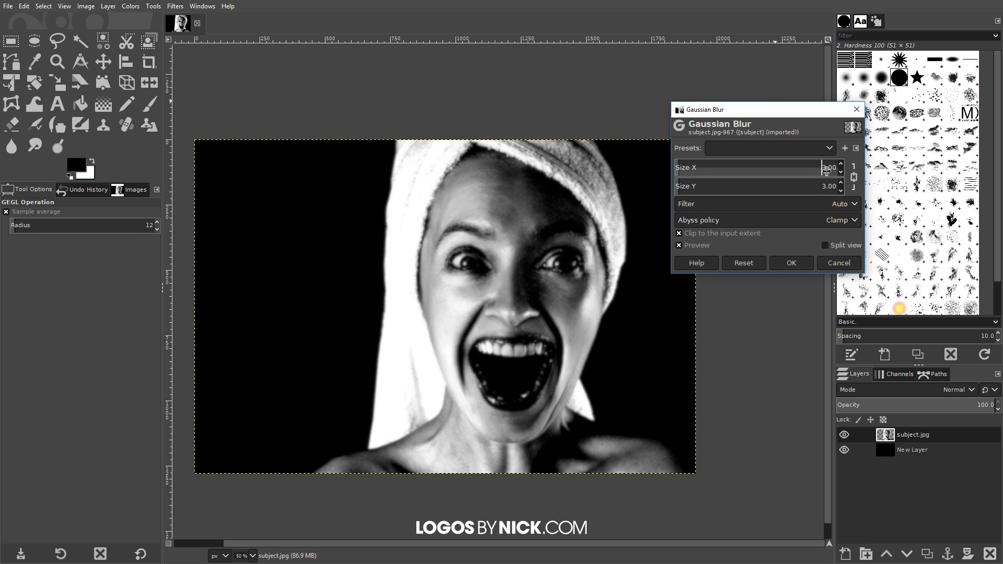
pyautogui.click(792, 262)
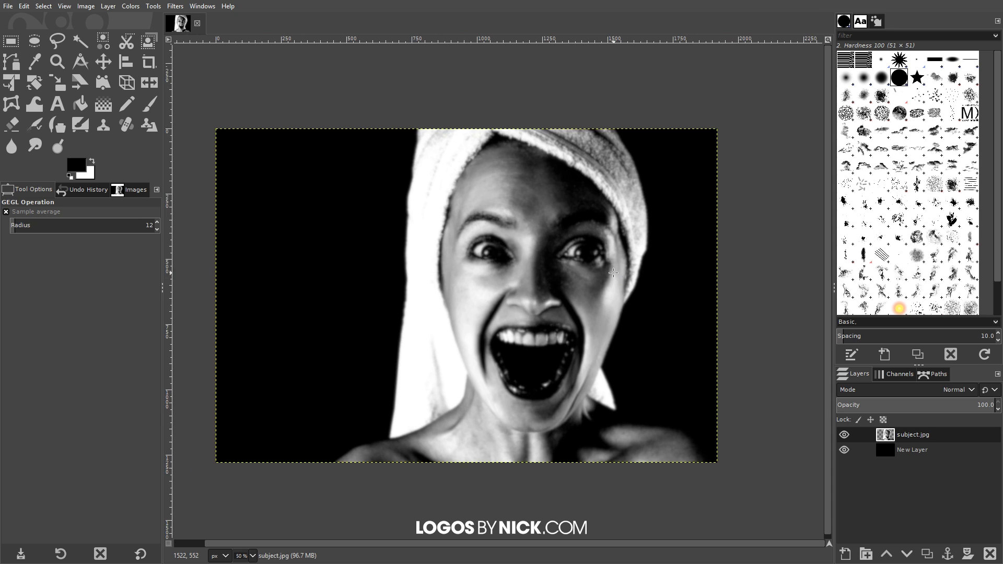
pyautogui.click(844, 554)
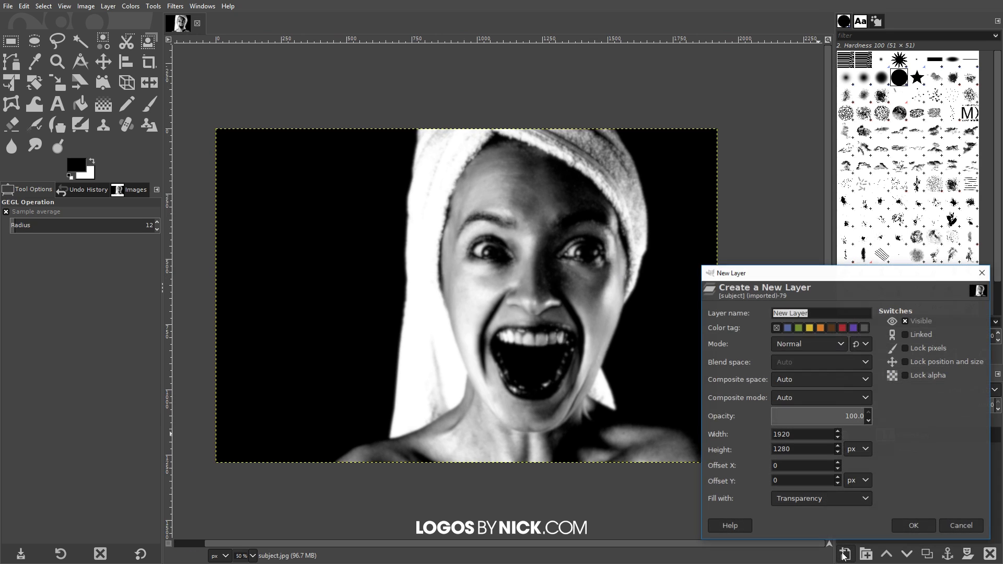
# Add New Layer #1 on top and fill it with the black foreground colour
pyautogui.click(914, 525)
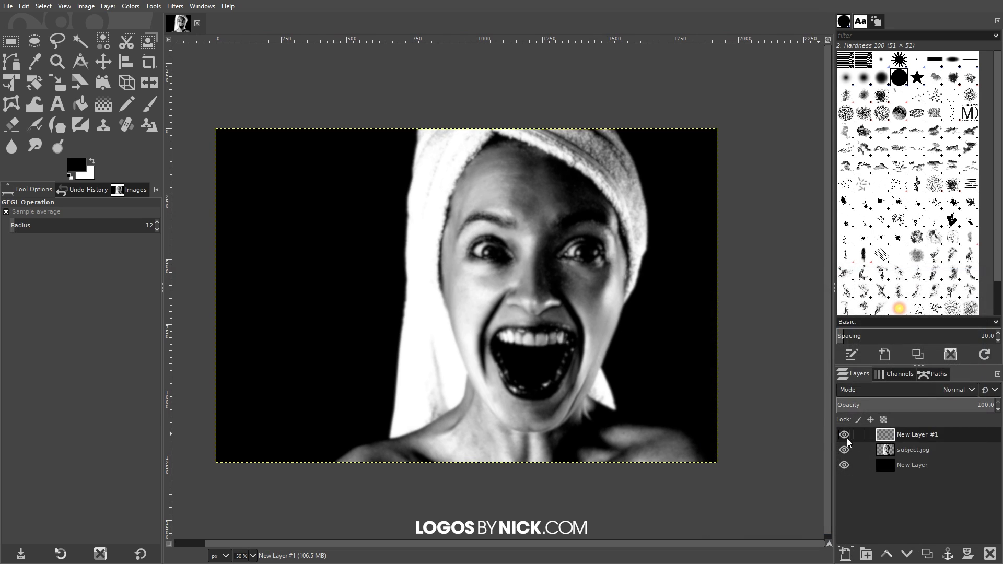
pyautogui.click(24, 6)
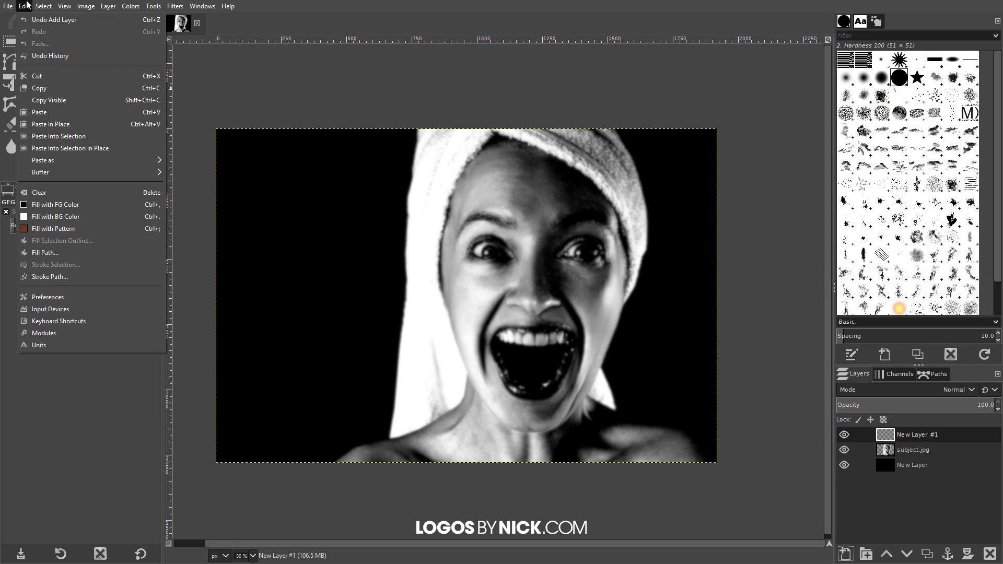
pyautogui.click(61, 208)
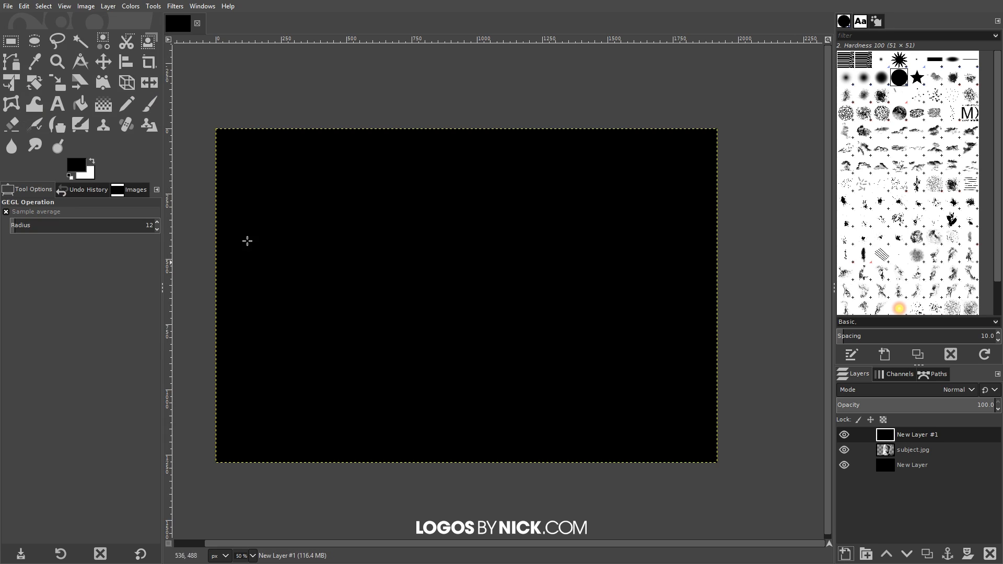
pyautogui.click(177, 7)
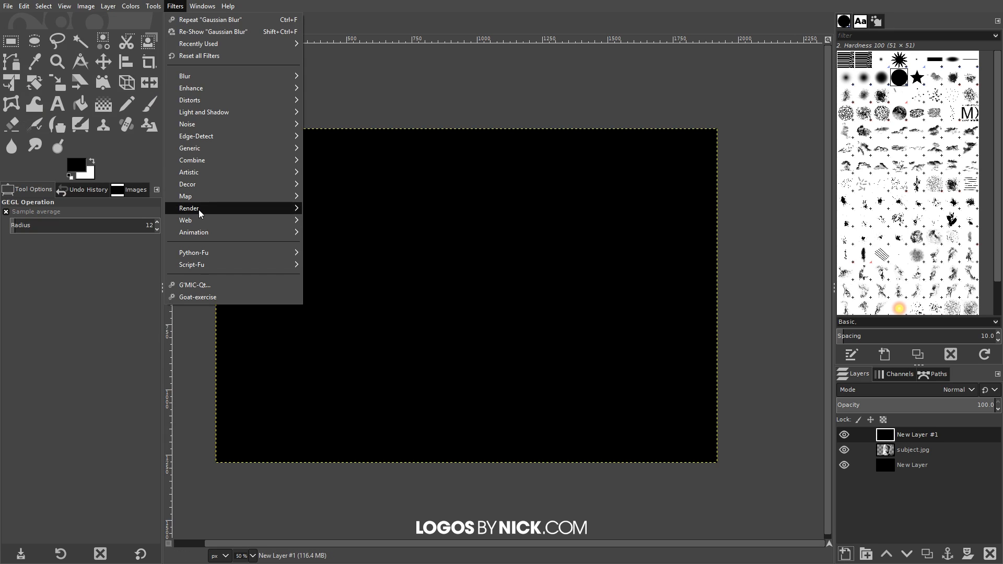
# Open the Grid pattern generator and set the grid line colour to white
pyautogui.moveTo(199, 209)
pyautogui.moveTo(344, 231)
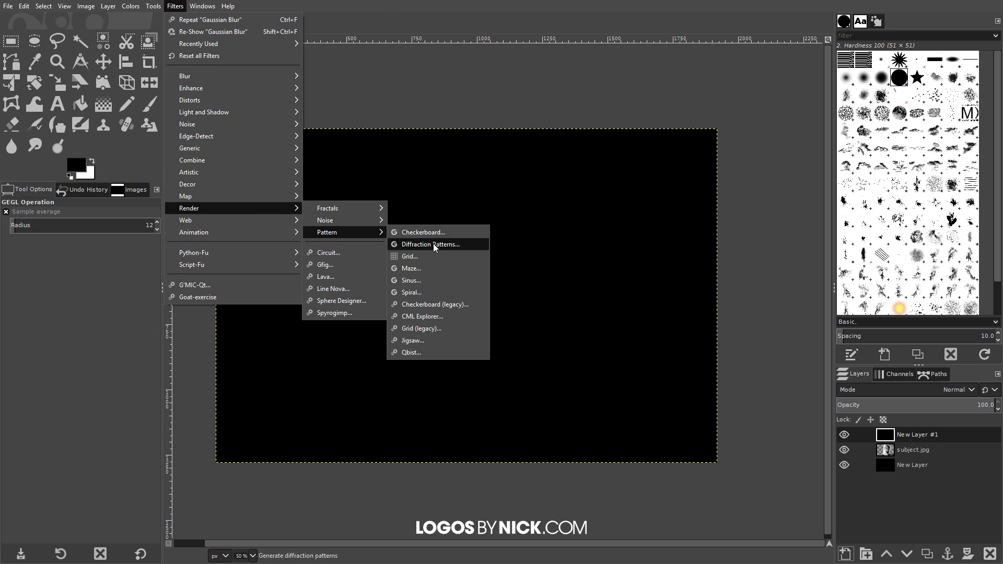
pyautogui.click(427, 257)
pyautogui.moveTo(769, 121); pyautogui.dragTo(718, 103)
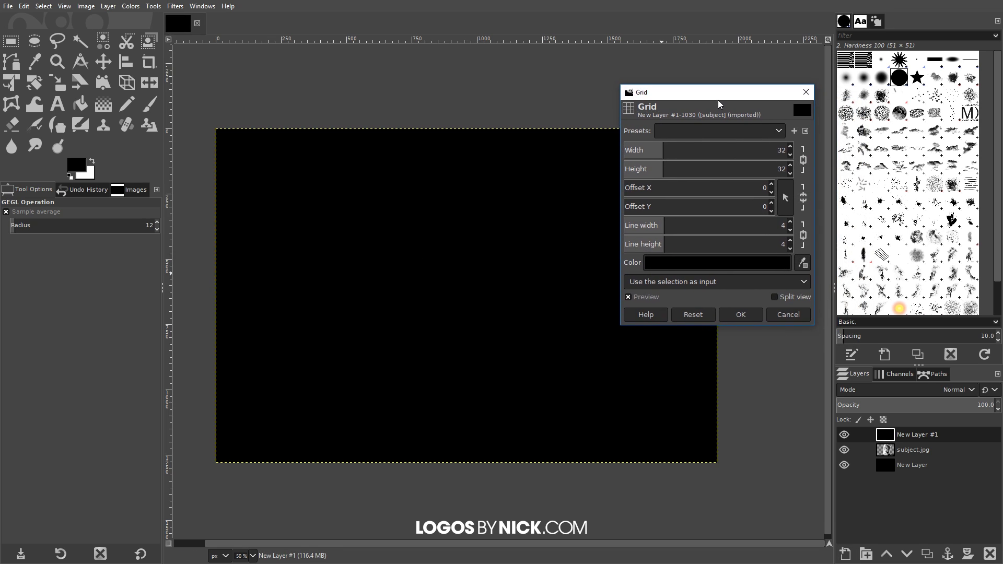
pyautogui.click(726, 266)
pyautogui.click(651, 226)
pyautogui.moveTo(651, 225); pyautogui.dragTo(627, 208)
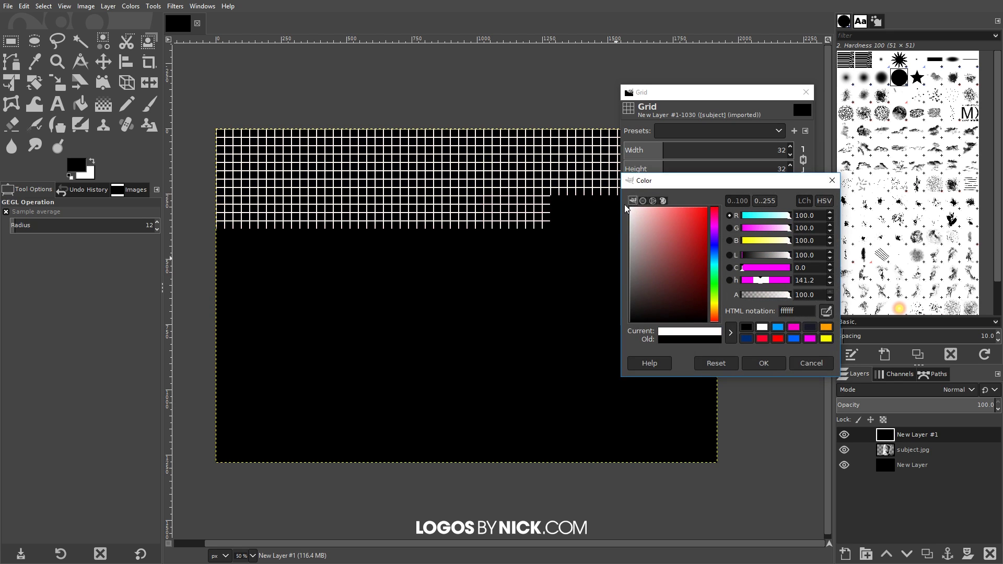
pyautogui.click(764, 363)
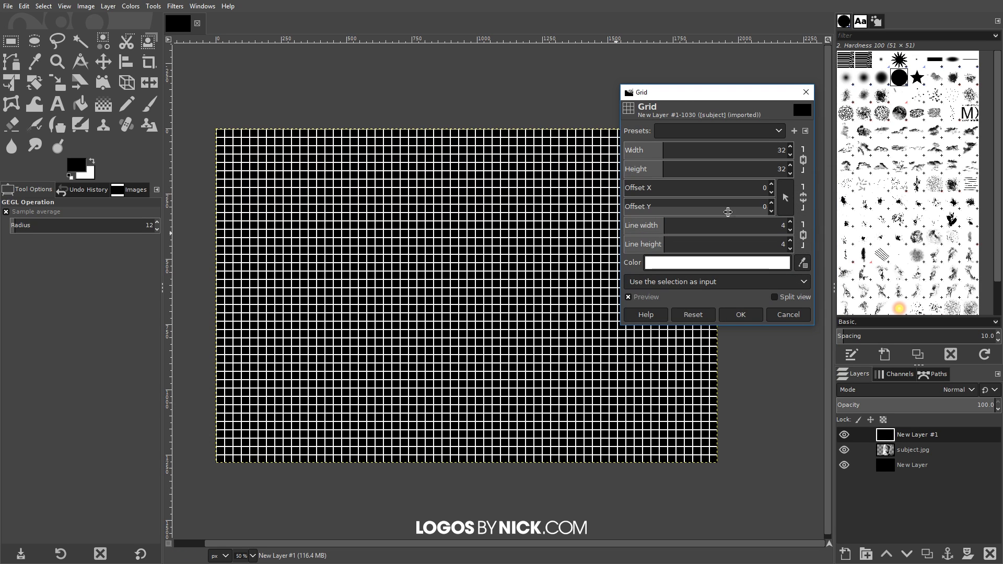
# Unchain the line size, set width 0, height 8 and cell size 25, and apply
pyautogui.click(803, 238)
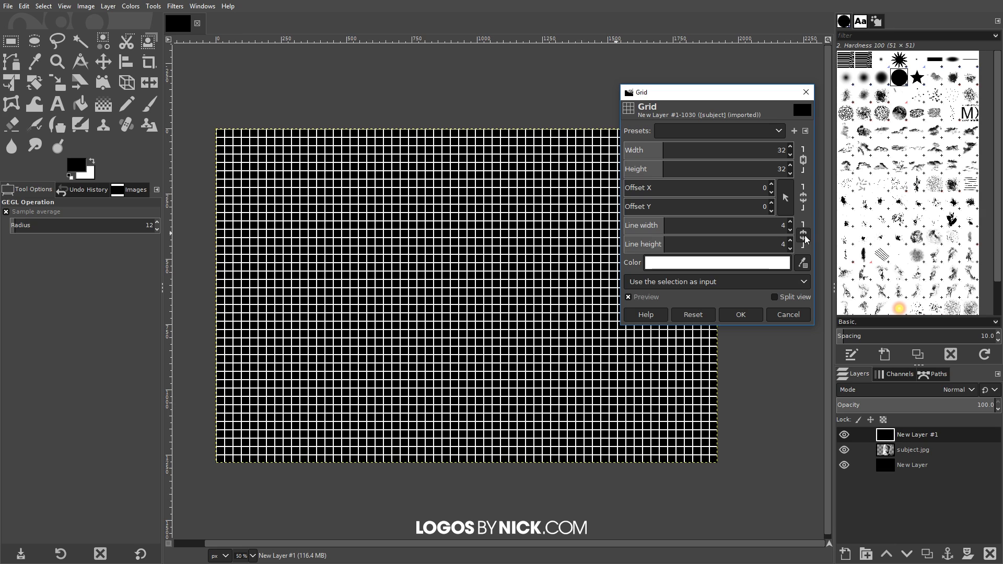
pyautogui.click(661, 228)
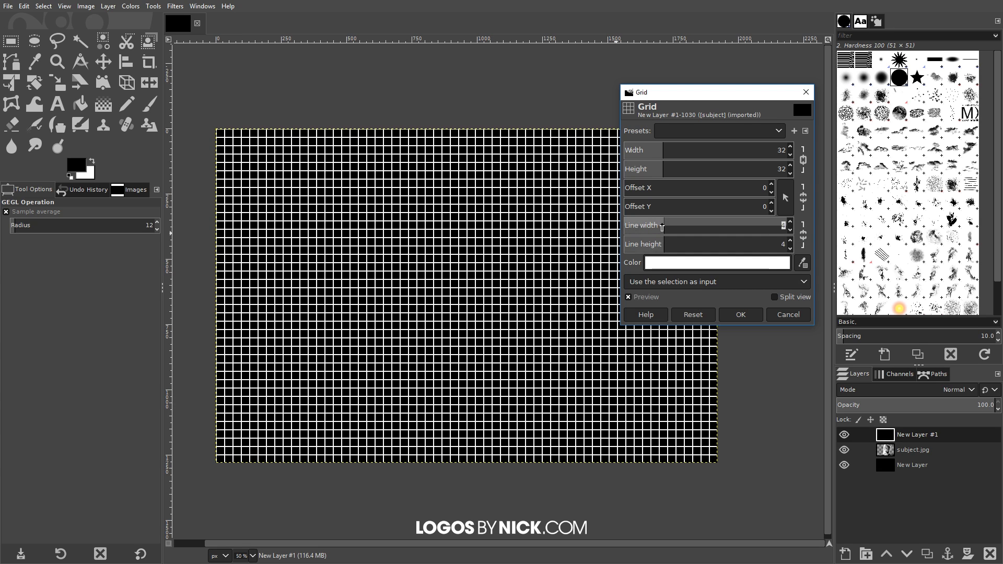
pyautogui.write('0')
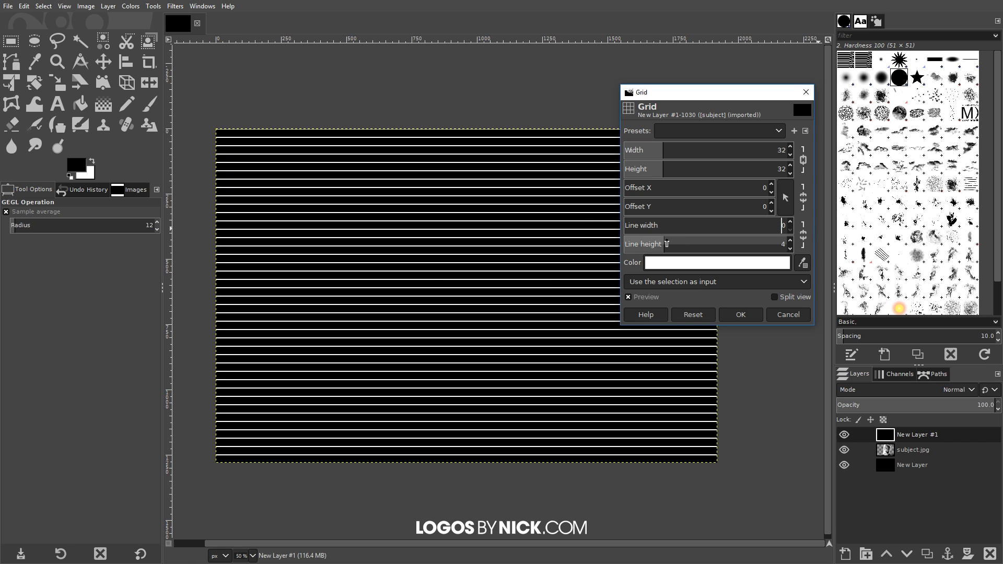
pyautogui.moveTo(663, 244); pyautogui.dragTo(713, 249)
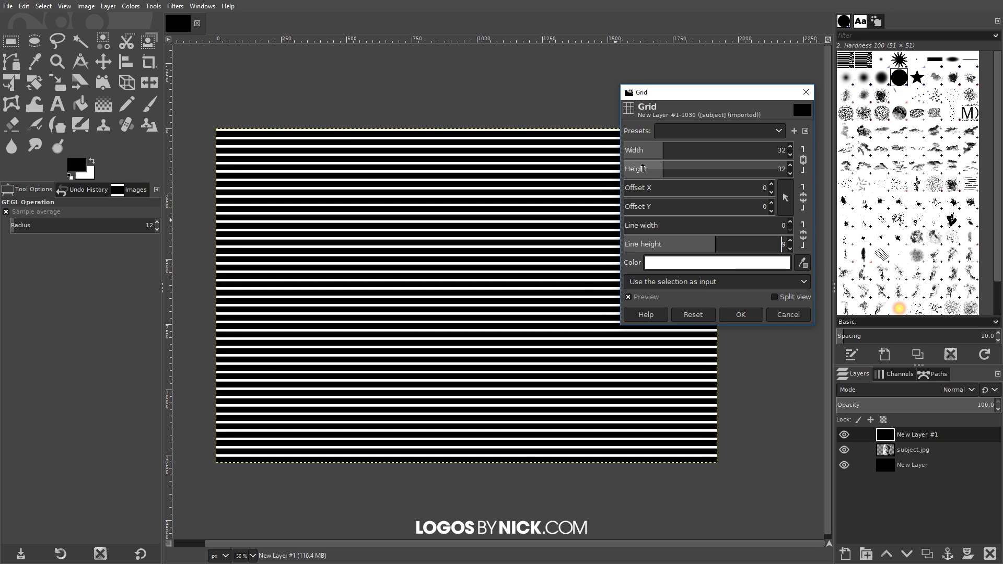
pyautogui.moveTo(665, 168); pyautogui.dragTo(655, 168)
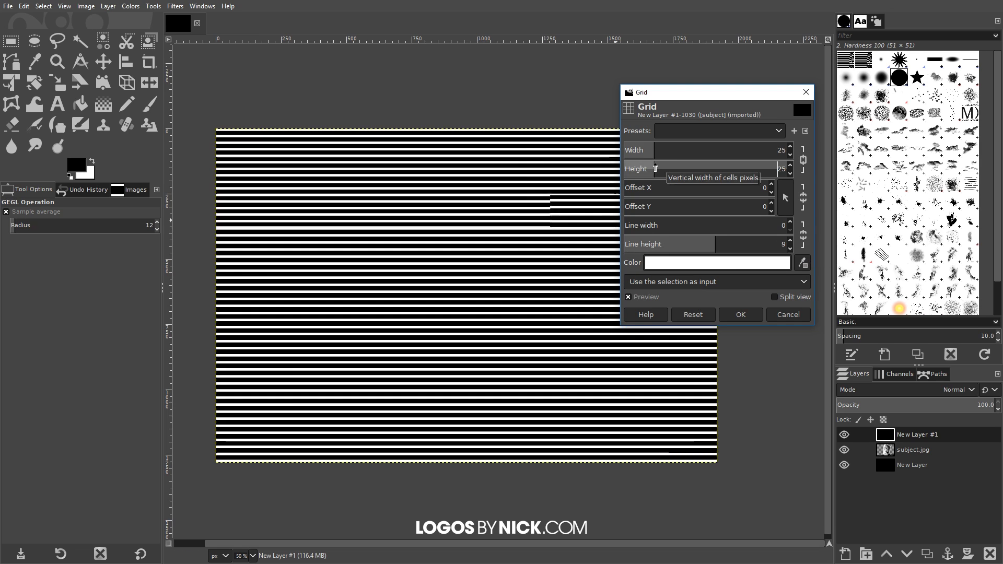
pyautogui.click(714, 247)
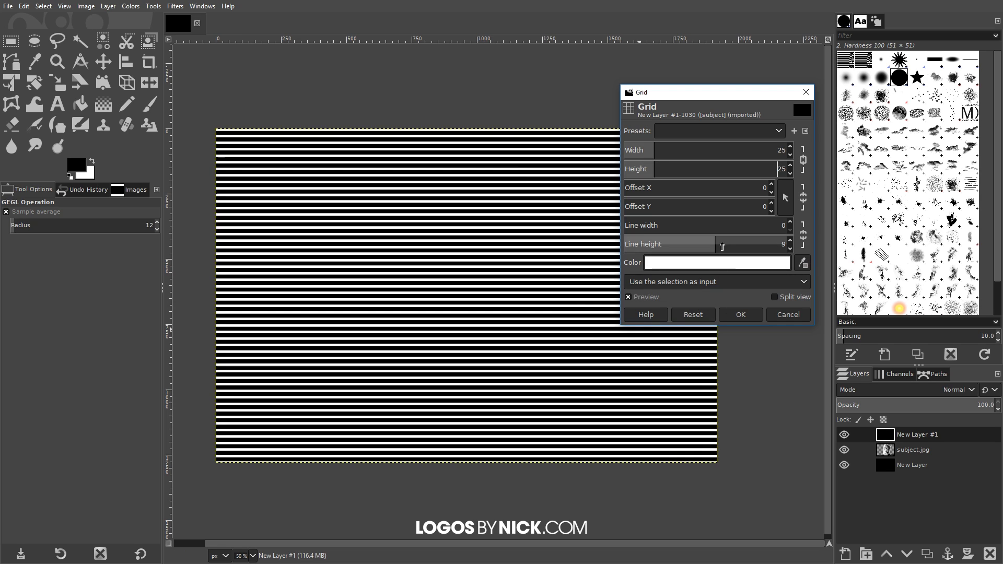
pyautogui.write('8')
pyautogui.press('Return')
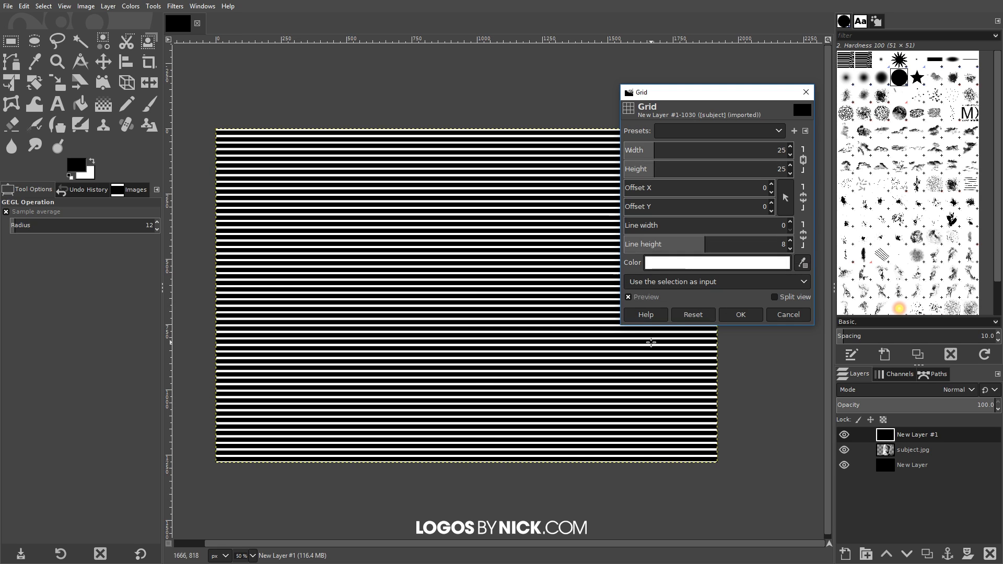
pyautogui.click(740, 314)
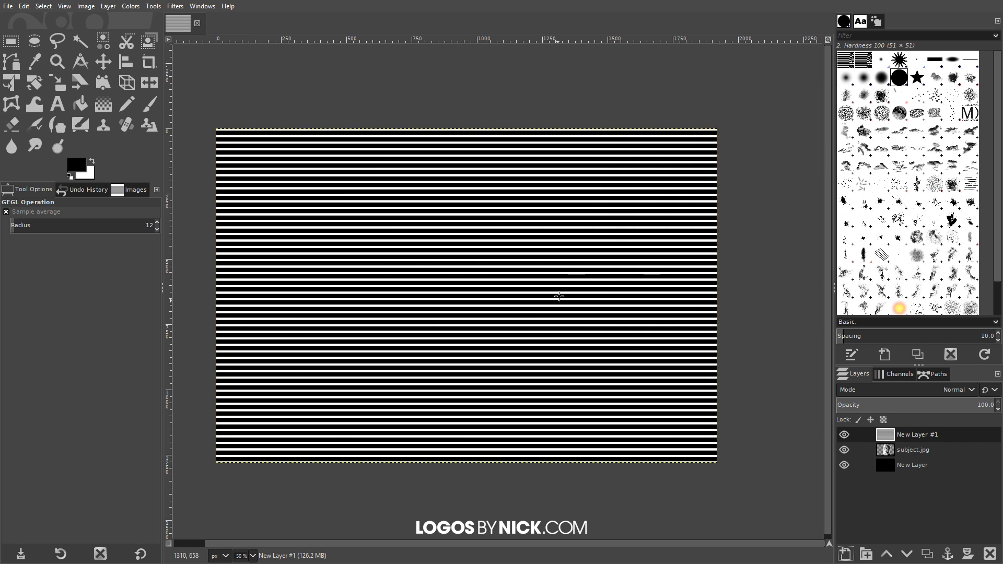
pyautogui.click(844, 434)
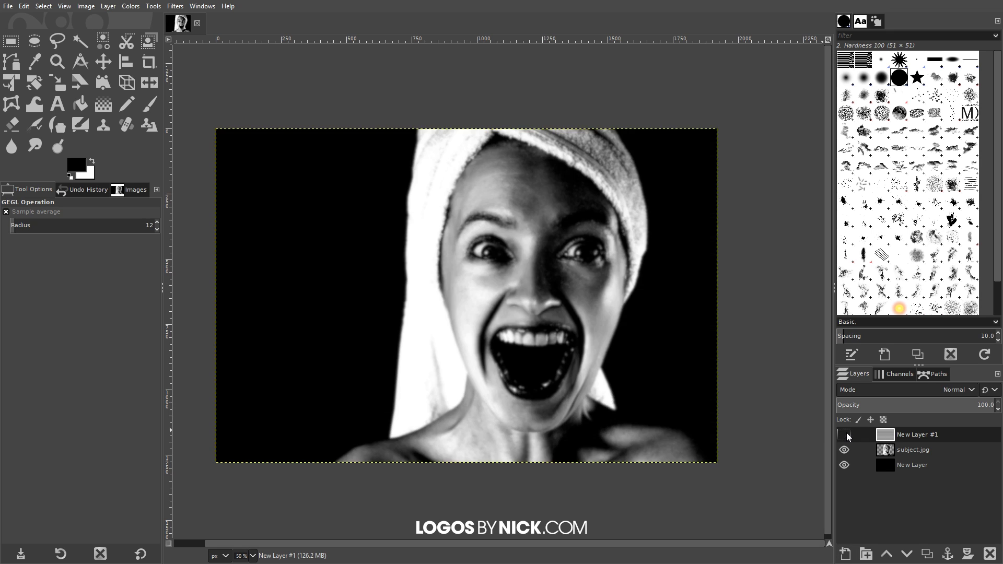
pyautogui.click(844, 435)
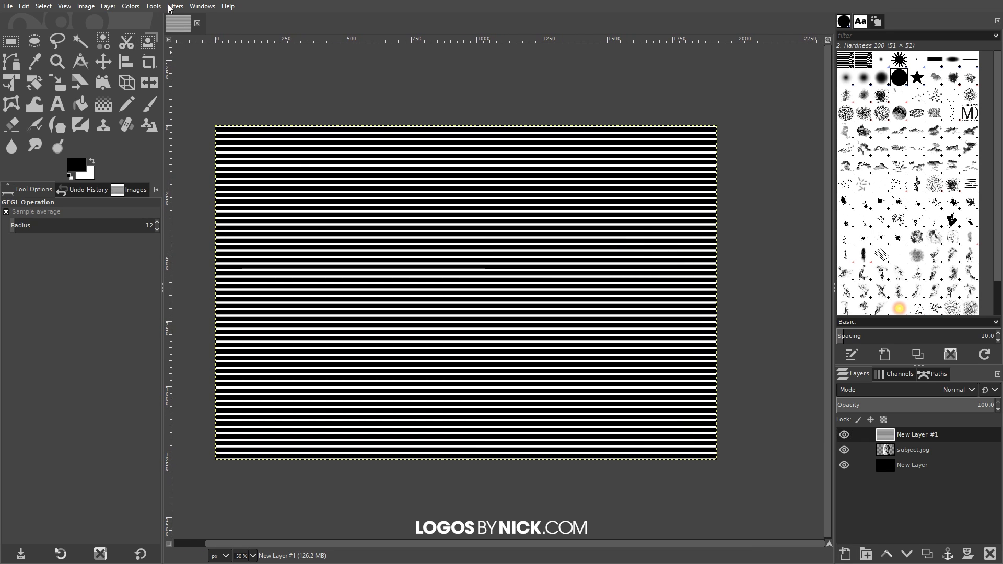
# Open Displace and use subject.jpg as both horizontal and vertical displacement maps
pyautogui.click(171, 7)
pyautogui.moveTo(225, 196)
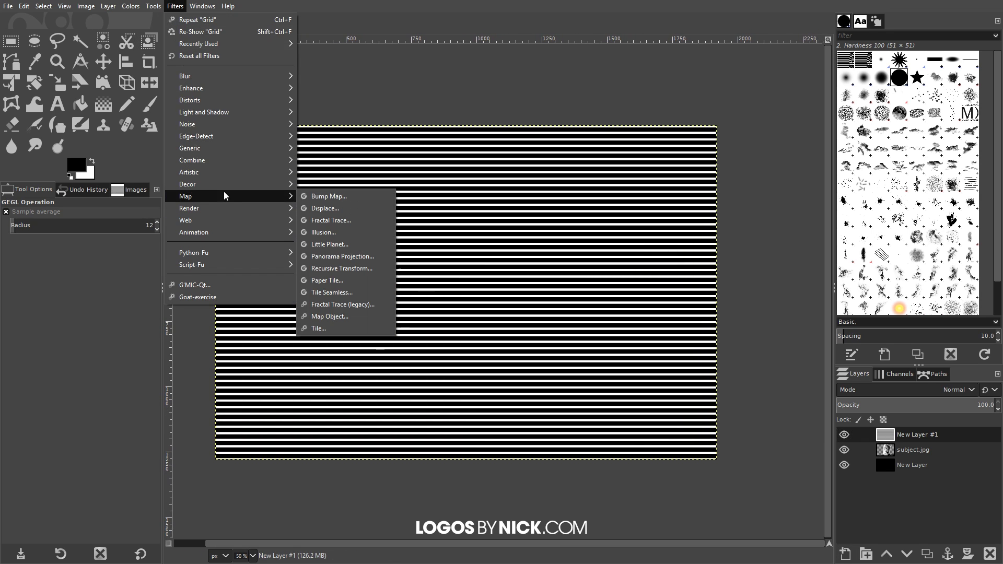
pyautogui.click(359, 207)
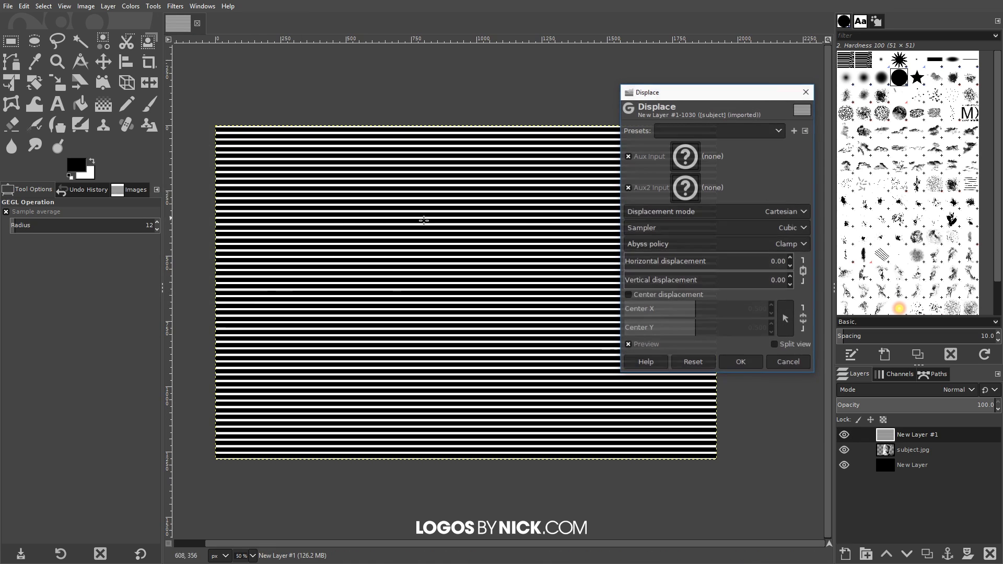
pyautogui.moveTo(738, 95); pyautogui.dragTo(744, 86)
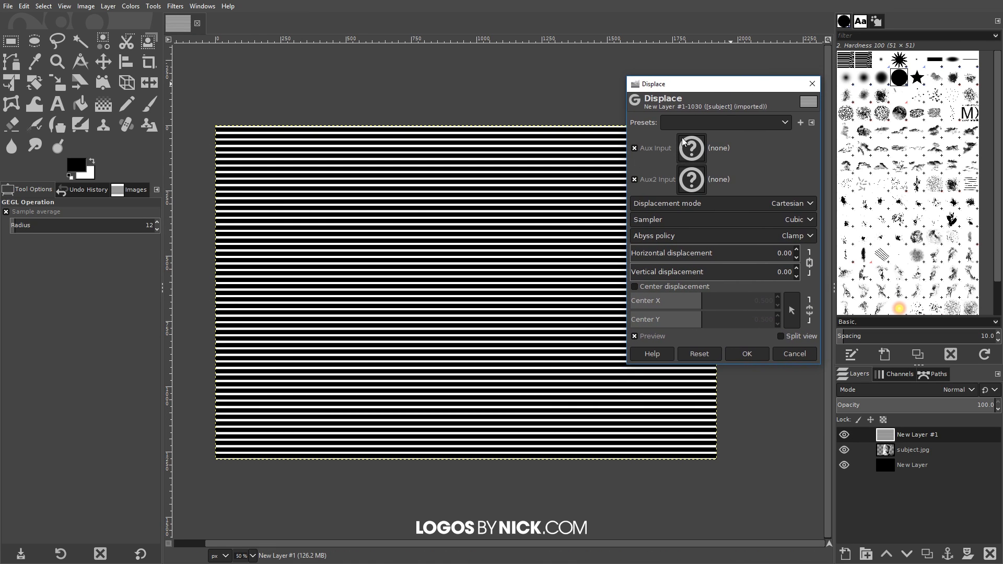
pyautogui.click(691, 151)
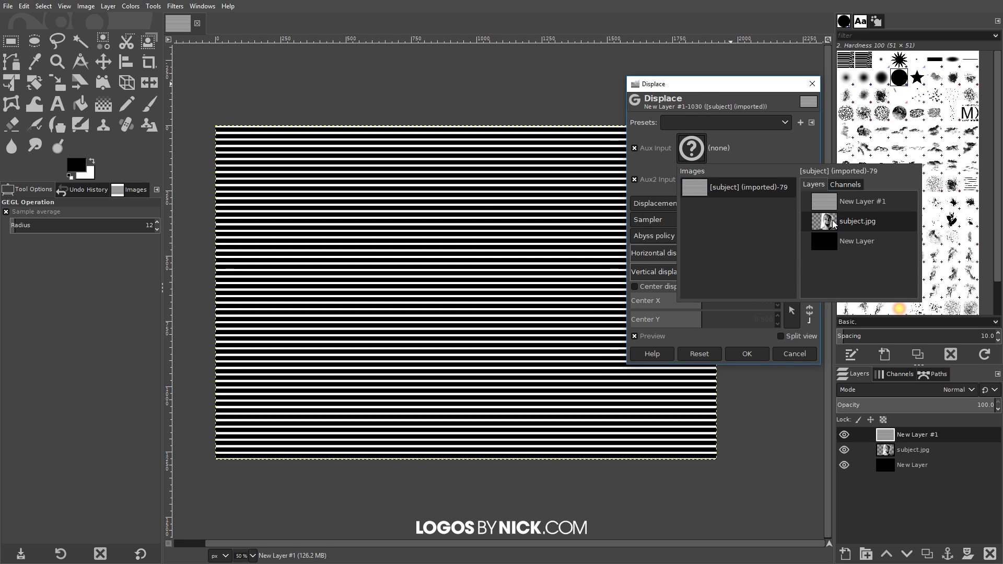
pyautogui.click(831, 220)
pyautogui.click(693, 171)
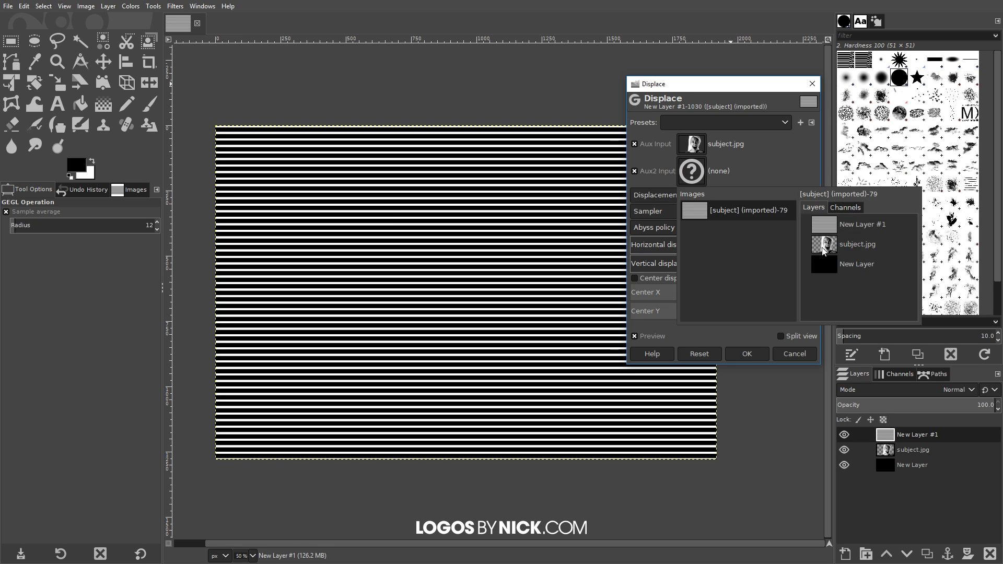
pyautogui.click(823, 249)
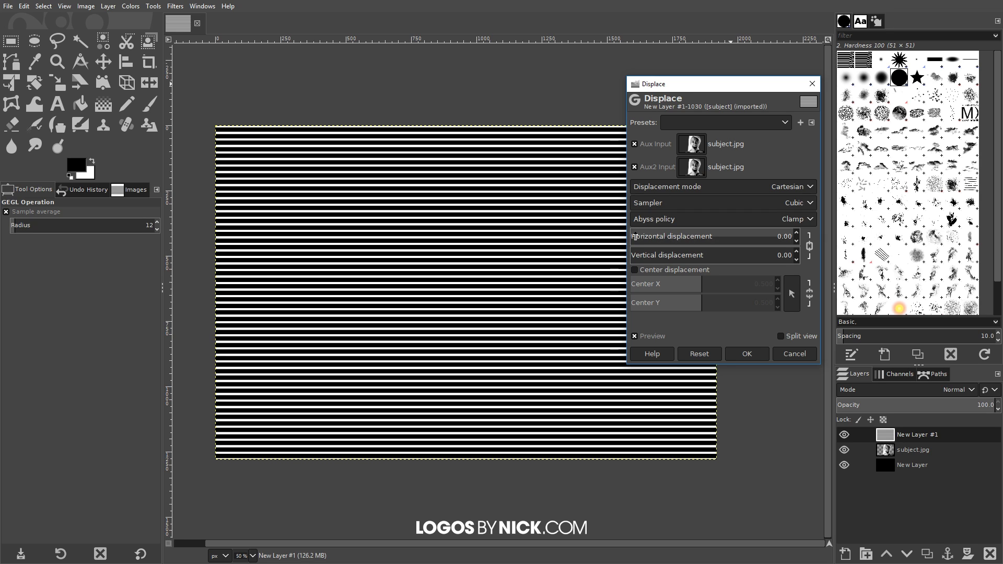
# Set the displacement amount to 10 and apply it to the stripes
pyautogui.moveTo(634, 236); pyautogui.dragTo(773, 236)
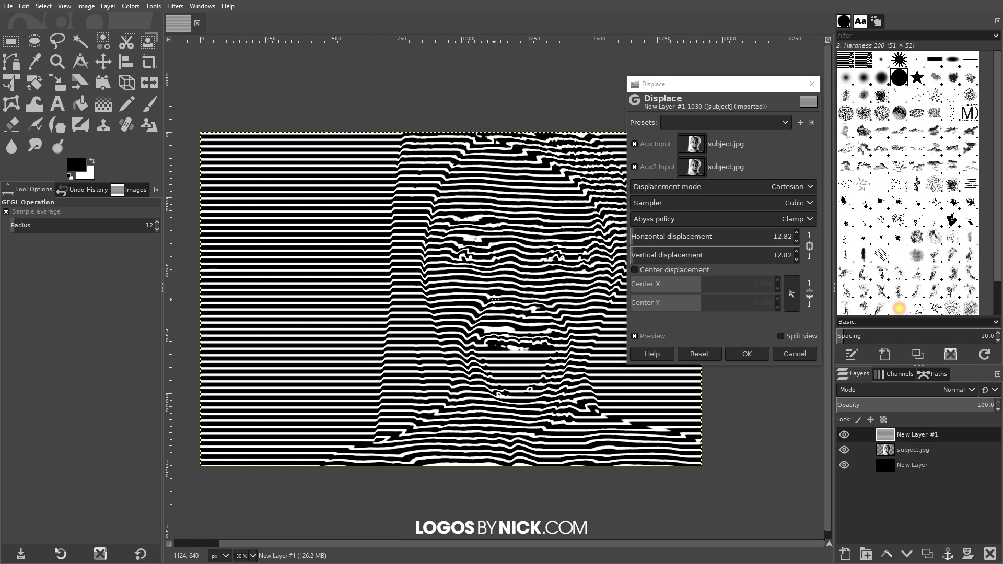
pyautogui.tripleClick(788, 236)
pyautogui.write('10')
pyautogui.press('Return')
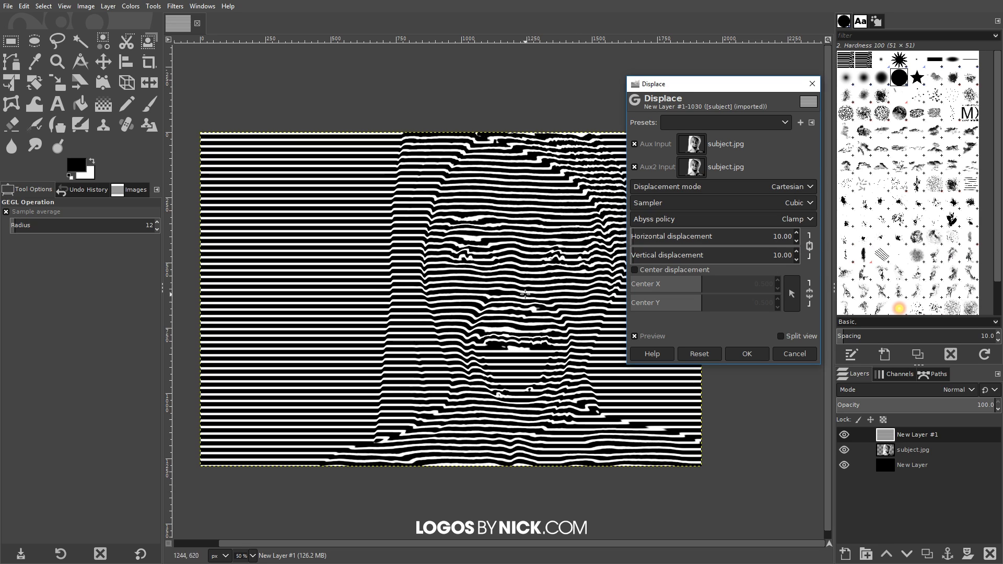
pyautogui.click(748, 355)
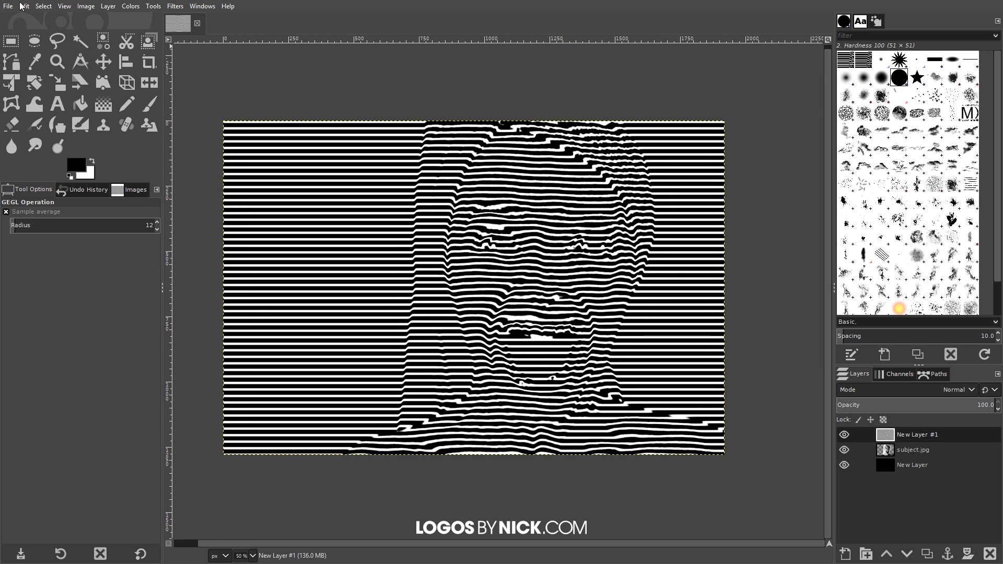
# Copy the visible striped portrait, hide it, and add a black mask to subject.jpg
pyautogui.click(24, 6)
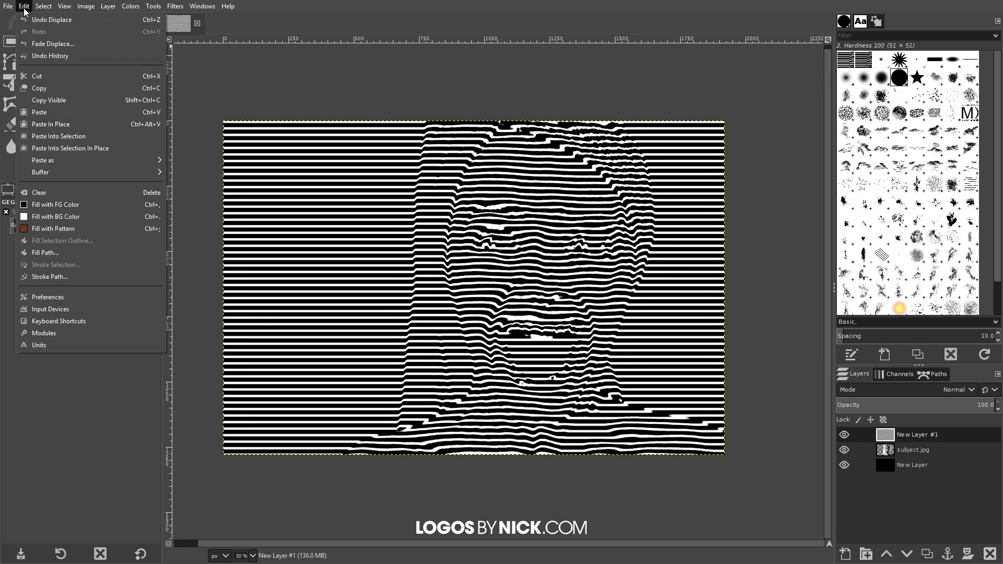
pyautogui.click(53, 99)
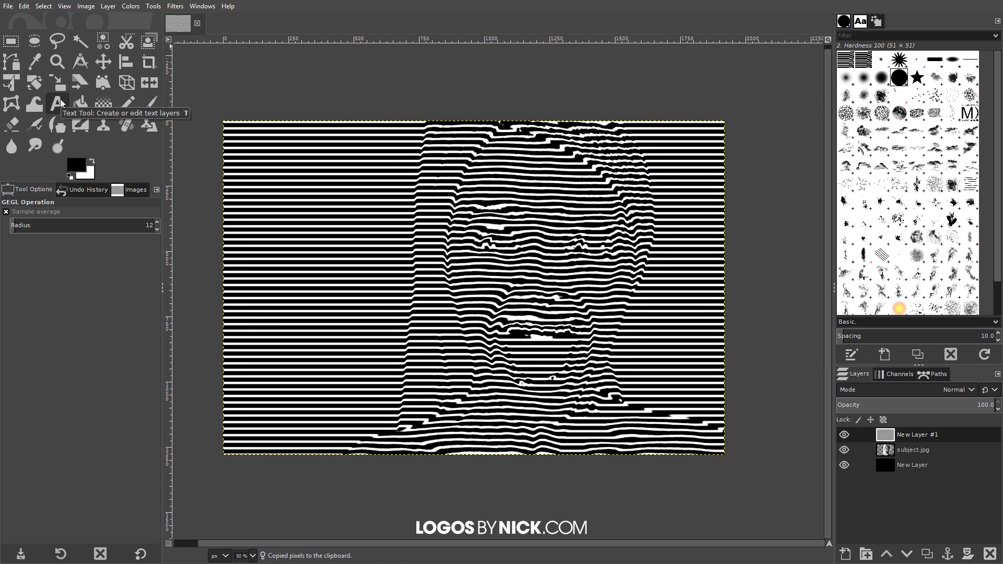
pyautogui.click(844, 435)
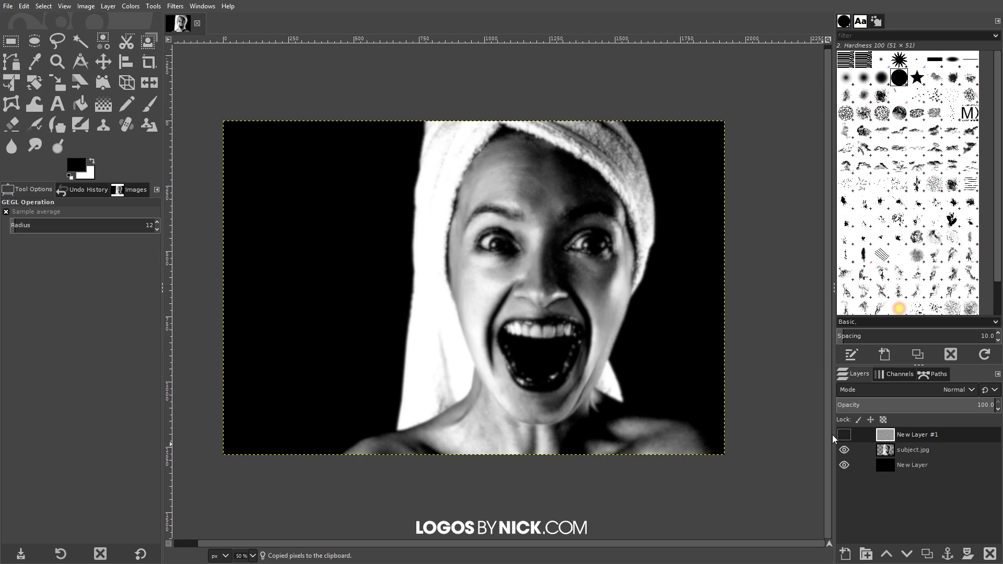
pyautogui.click(888, 451)
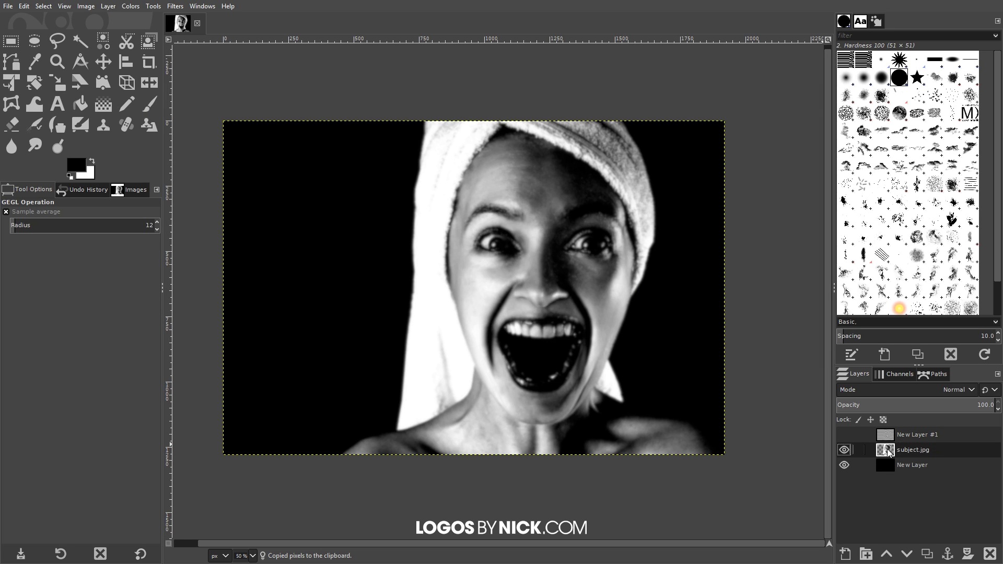
pyautogui.rightClick(888, 451)
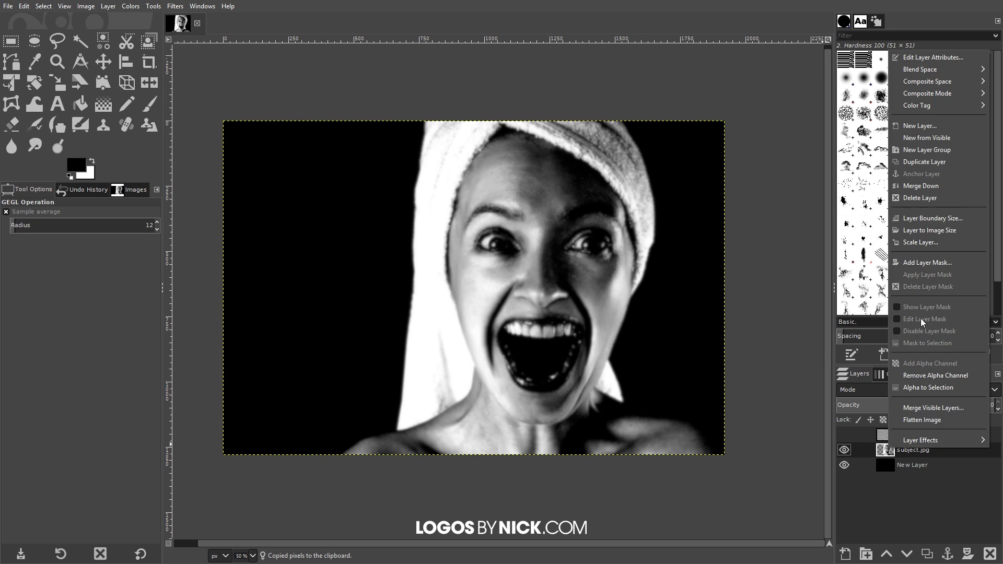
pyautogui.click(926, 264)
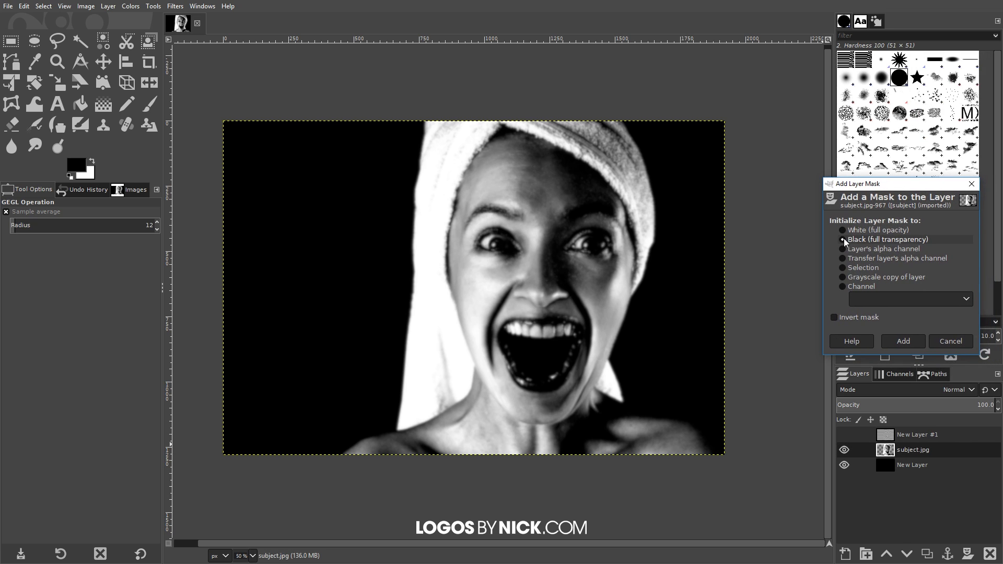
pyautogui.click(904, 341)
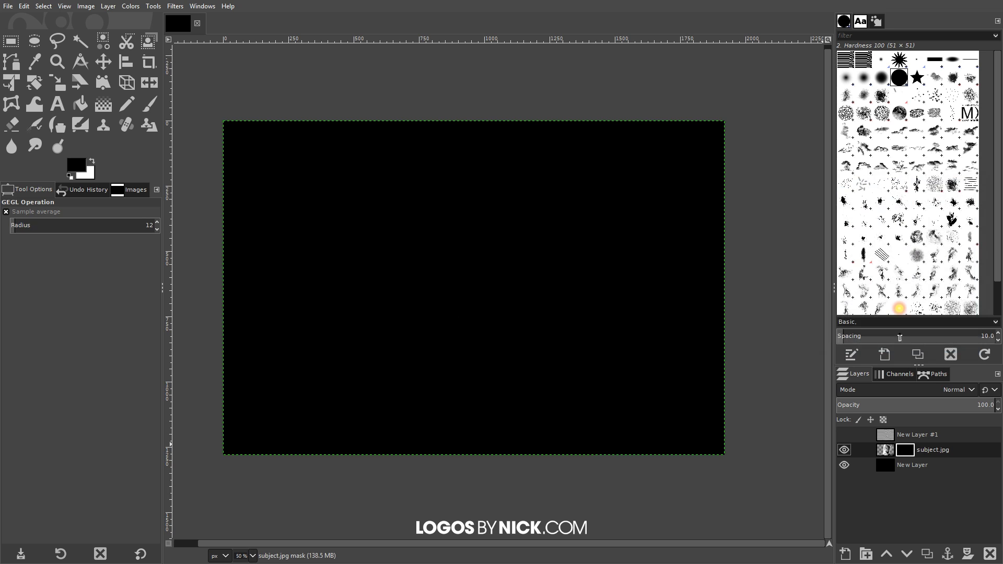
# Paste the stripes into subject.jpg's mask, anchor them, and apply the layer mask
pyautogui.click(24, 6)
pyautogui.click(50, 111)
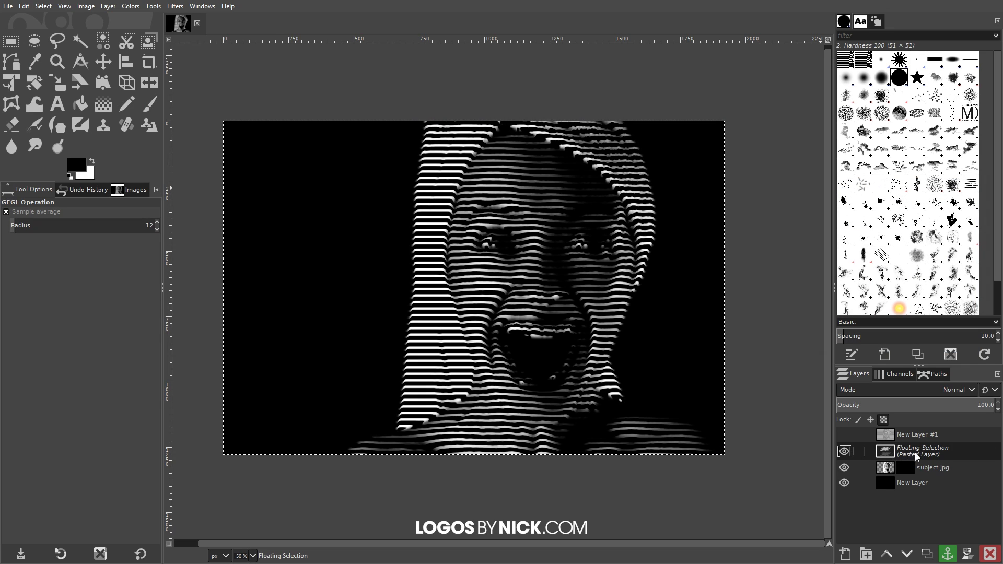
pyautogui.click(948, 552)
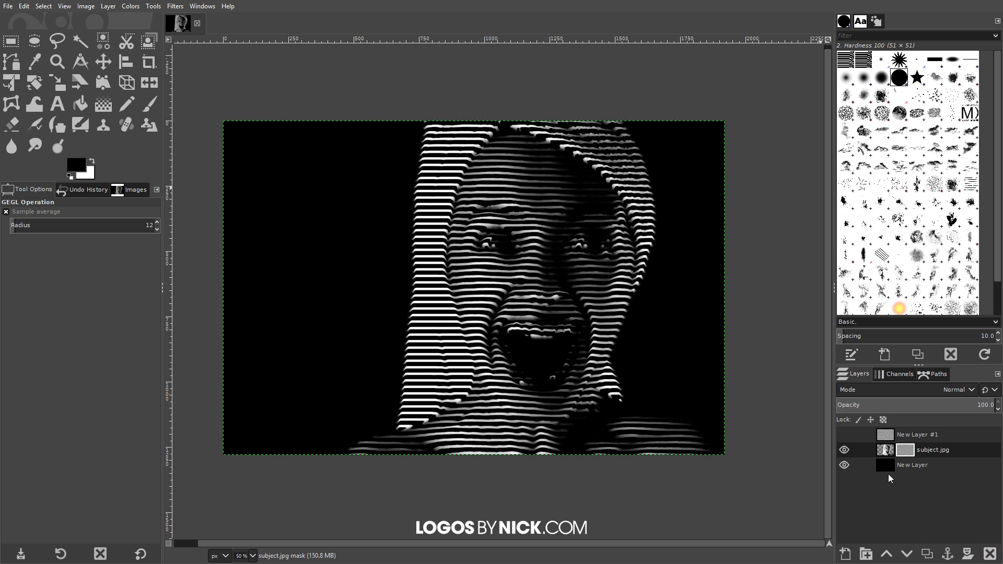
pyautogui.rightClick(911, 449)
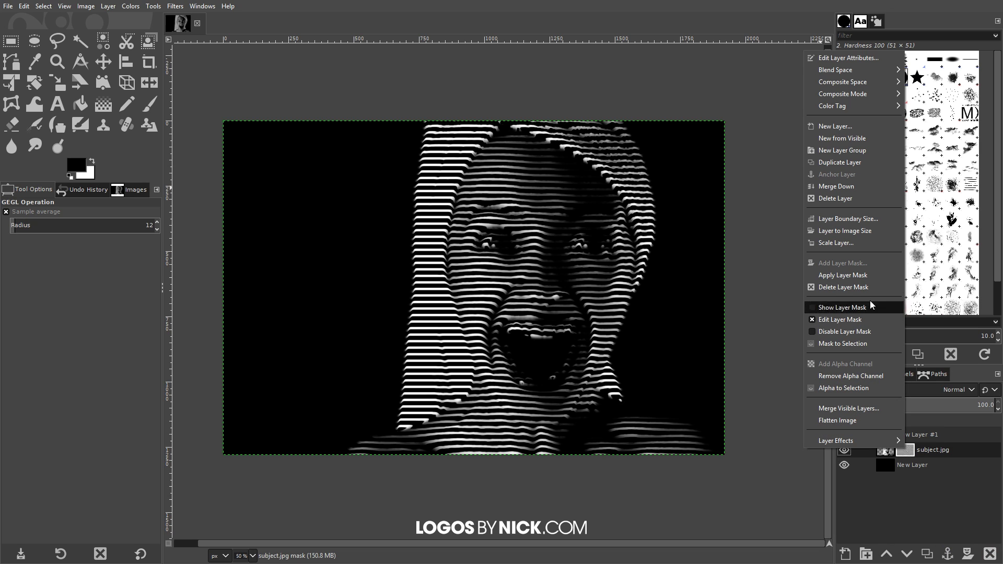
pyautogui.click(857, 274)
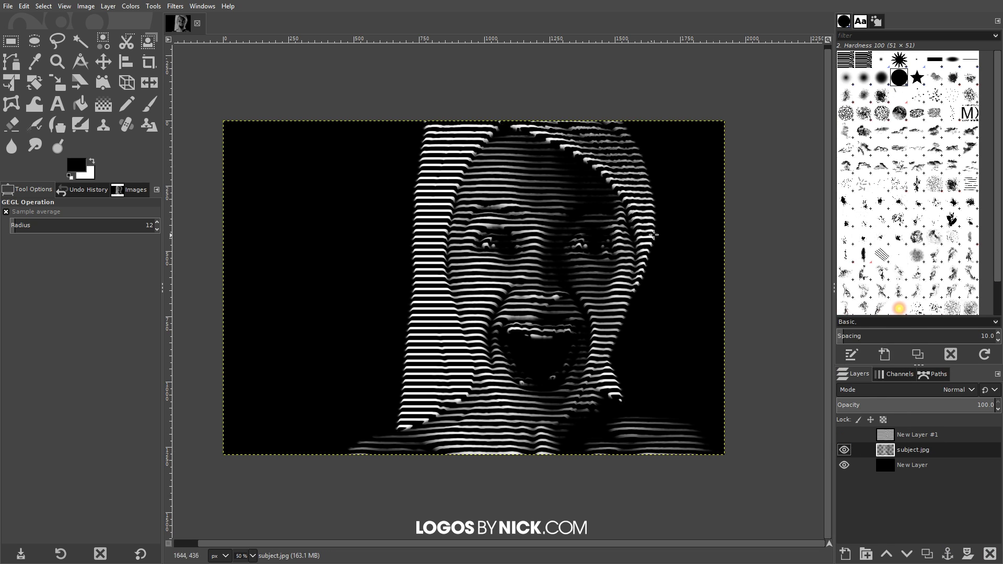
# Use Curves to move the black point right and the white point left for deeper contrast
pyautogui.moveTo(679, 249); pyautogui.dragTo(644, 259)
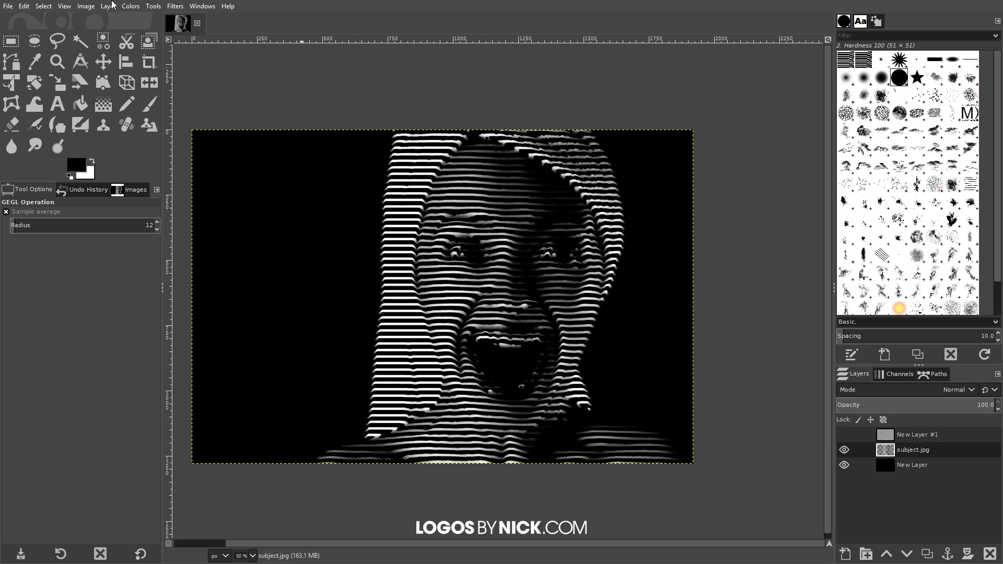
pyautogui.click(131, 6)
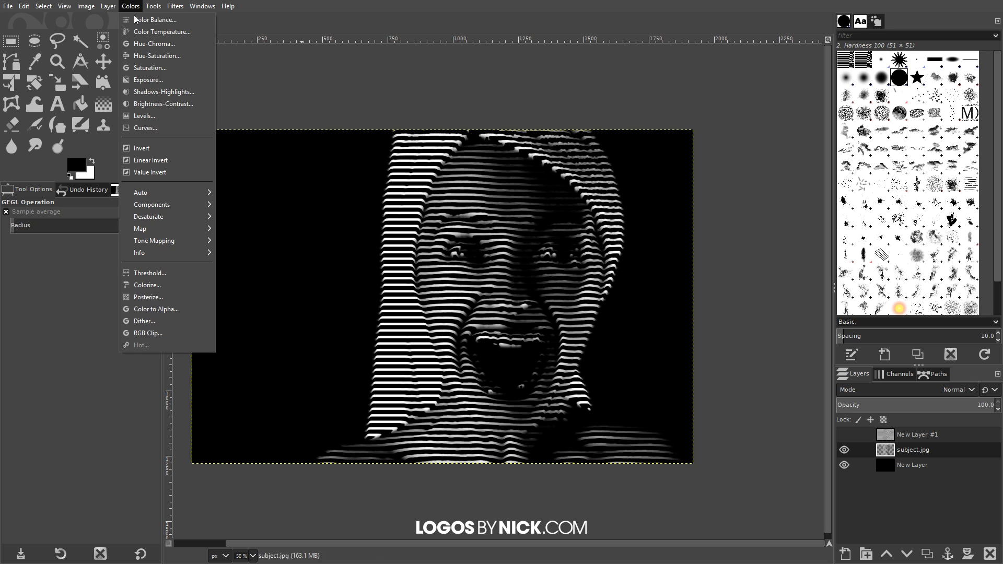
pyautogui.click(156, 128)
pyautogui.moveTo(691, 313); pyautogui.dragTo(724, 319)
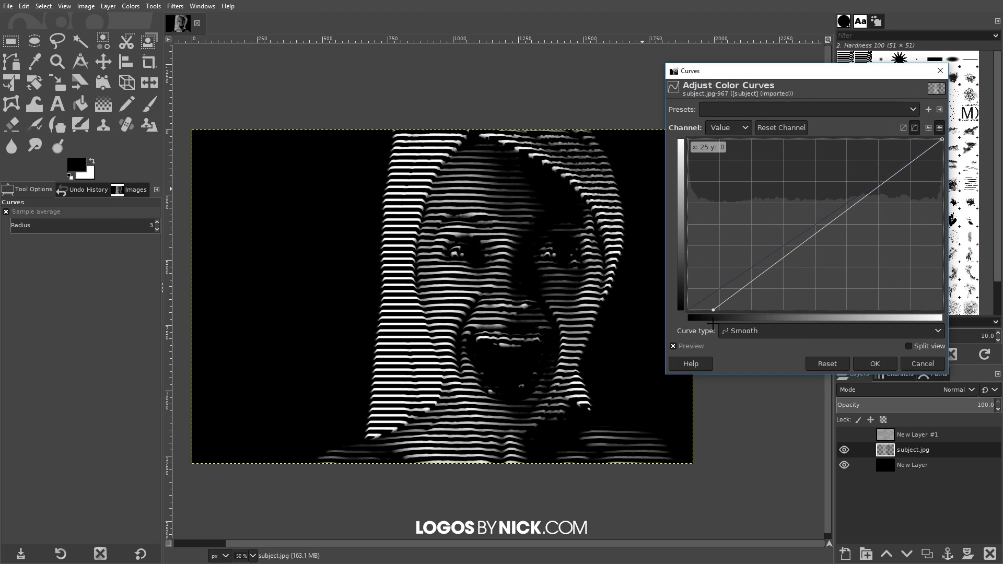
pyautogui.moveTo(941, 139); pyautogui.dragTo(909, 139)
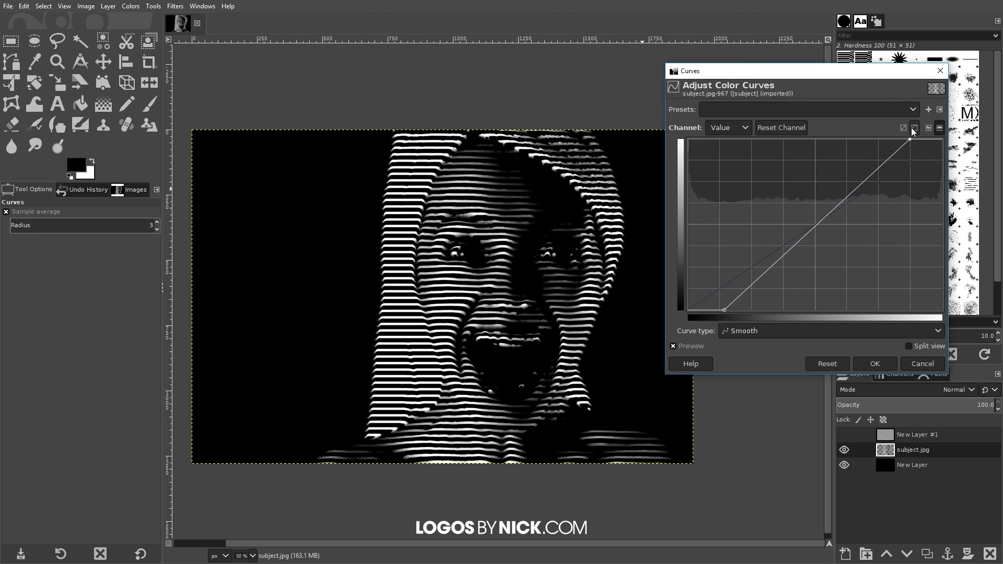
pyautogui.moveTo(724, 311); pyautogui.dragTo(729, 310)
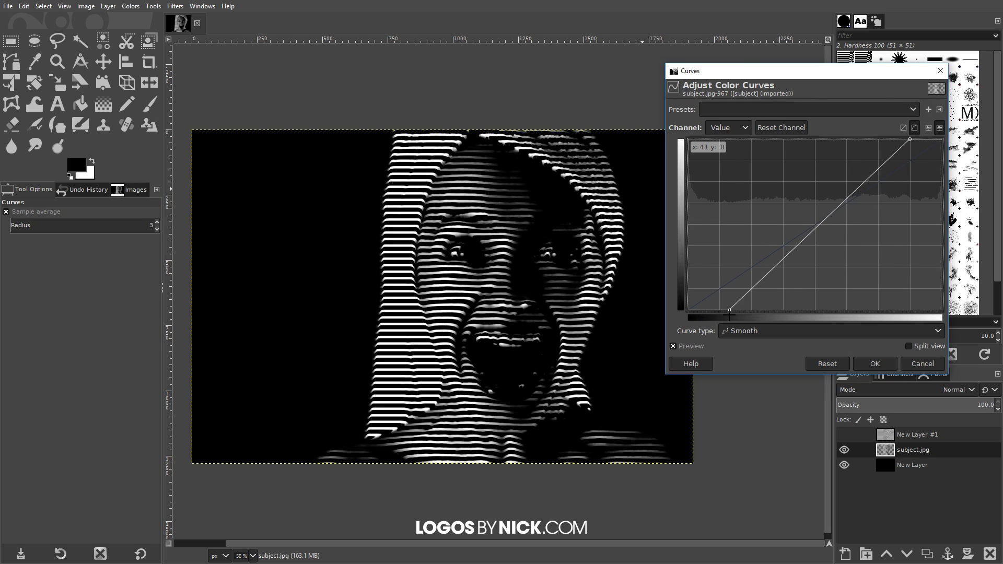
pyautogui.click(875, 364)
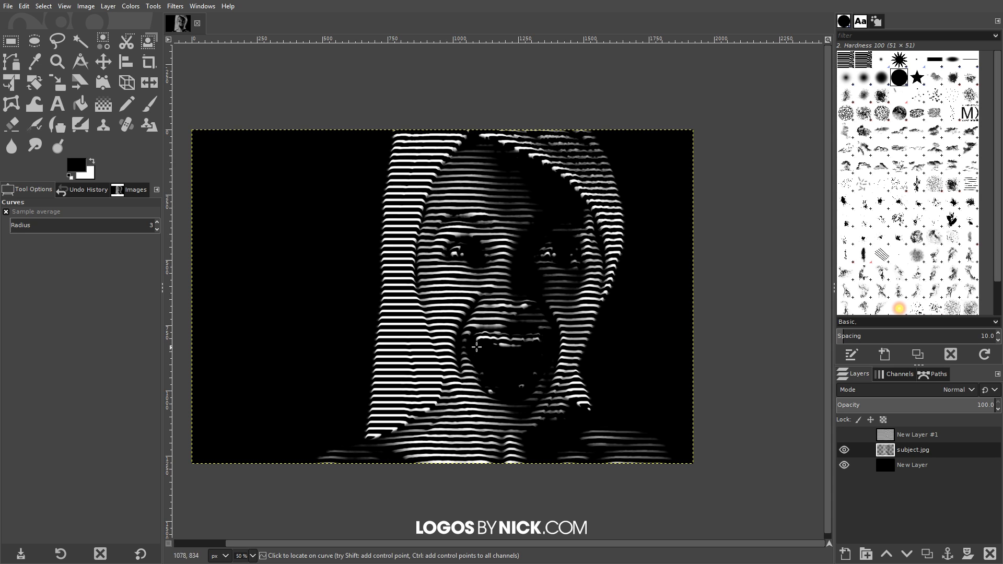
pyautogui.scroll(4, 476, 346)
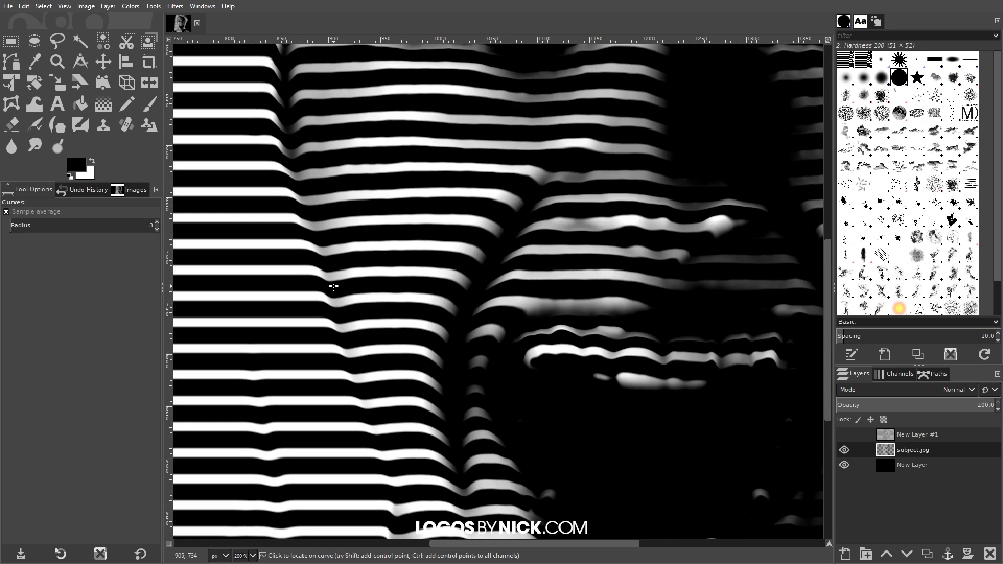
pyautogui.scroll(-9, 554, 389)
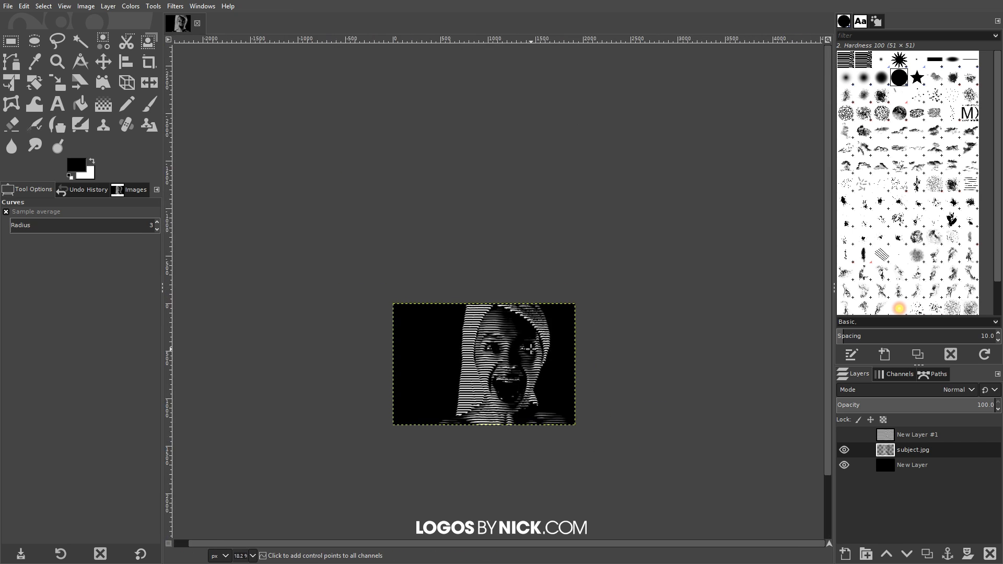
pyautogui.scroll(4, 541, 387)
pyautogui.scroll(-3, 540, 387)
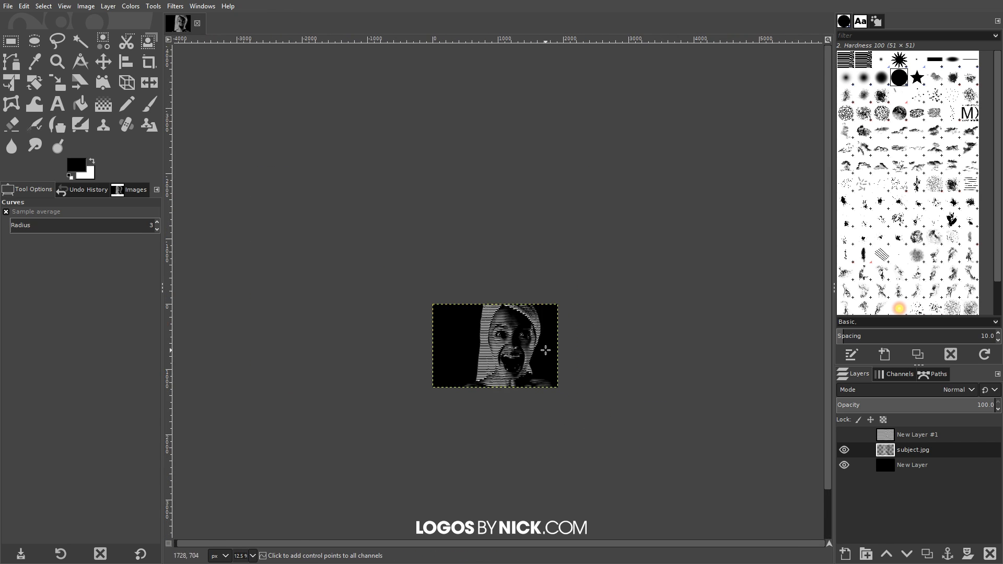
pyautogui.scroll(7, 543, 349)
pyautogui.scroll(-3, 509, 338)
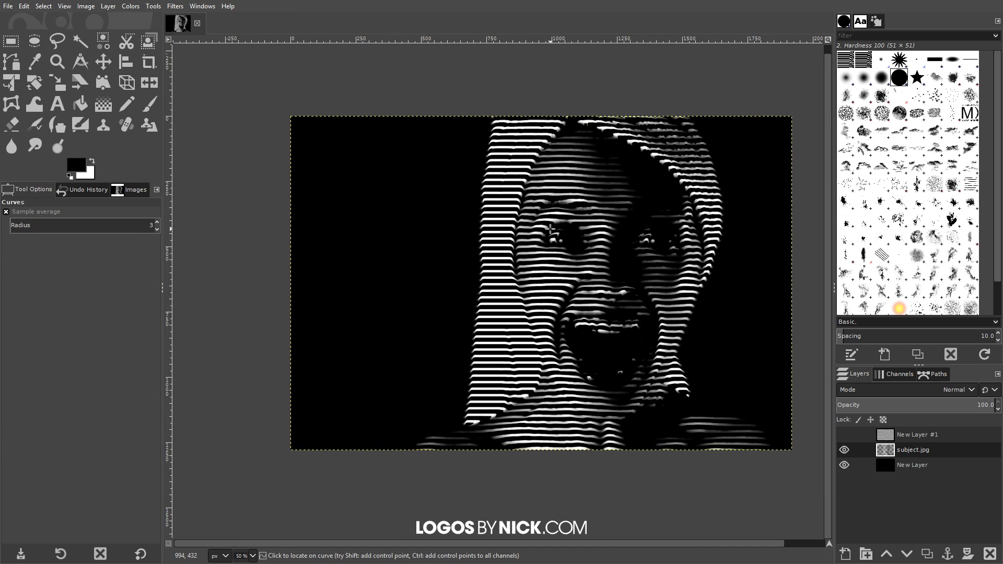
# Add a new transparent layer and fill it with magenta foreground colour ff00ce
pyautogui.click(844, 556)
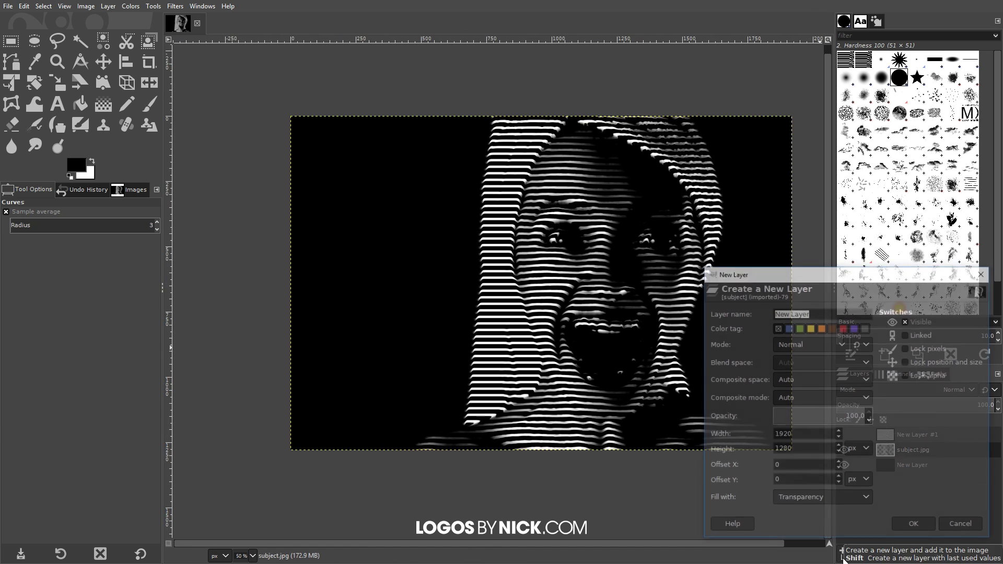
pyautogui.click(920, 523)
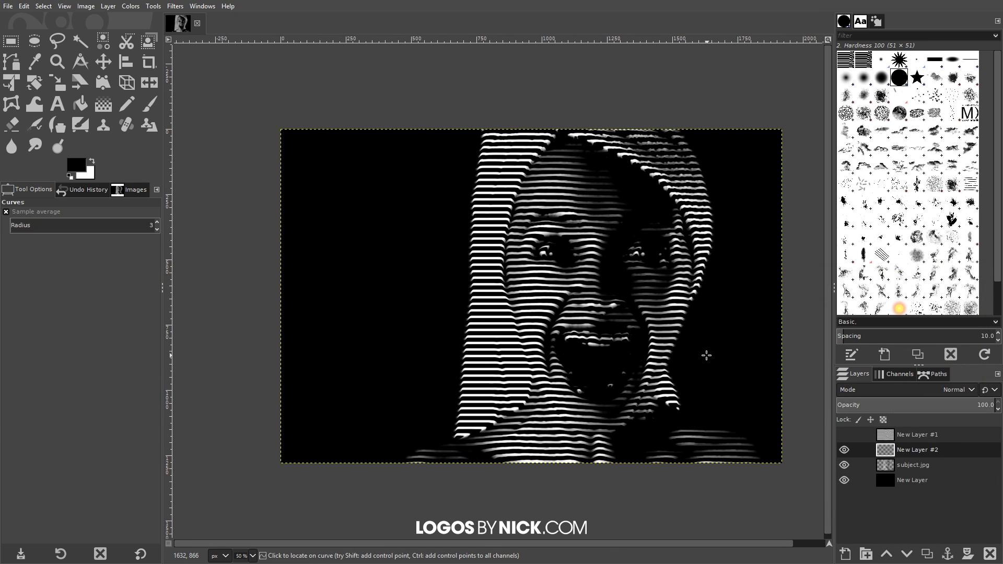
pyautogui.click(76, 166)
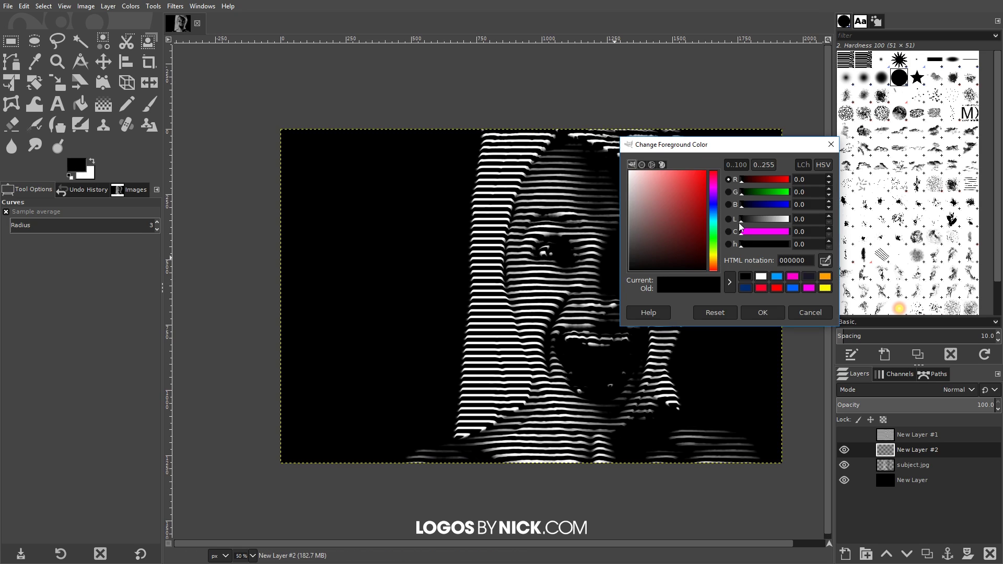
pyautogui.moveTo(734, 144); pyautogui.dragTo(699, 136)
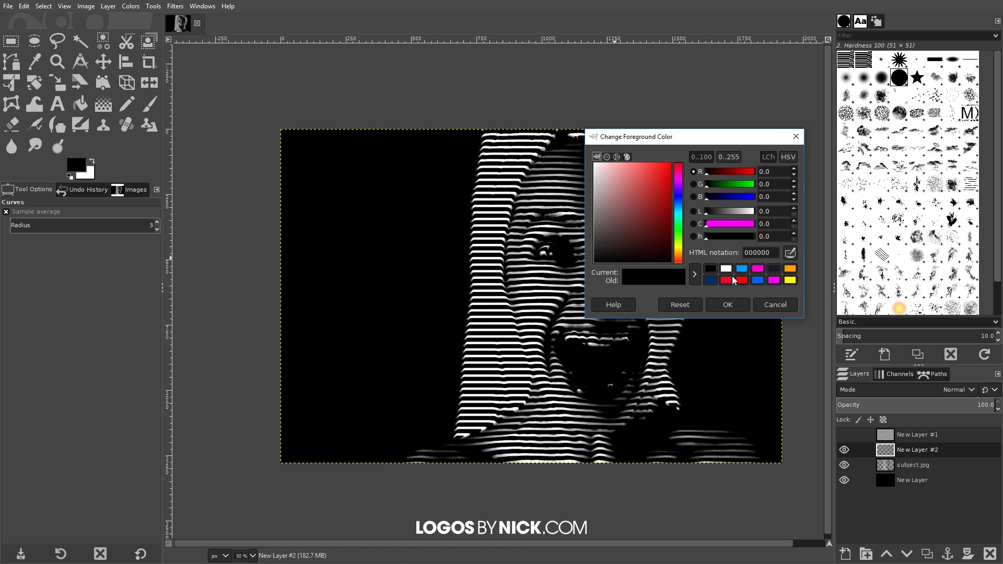
pyautogui.click(757, 269)
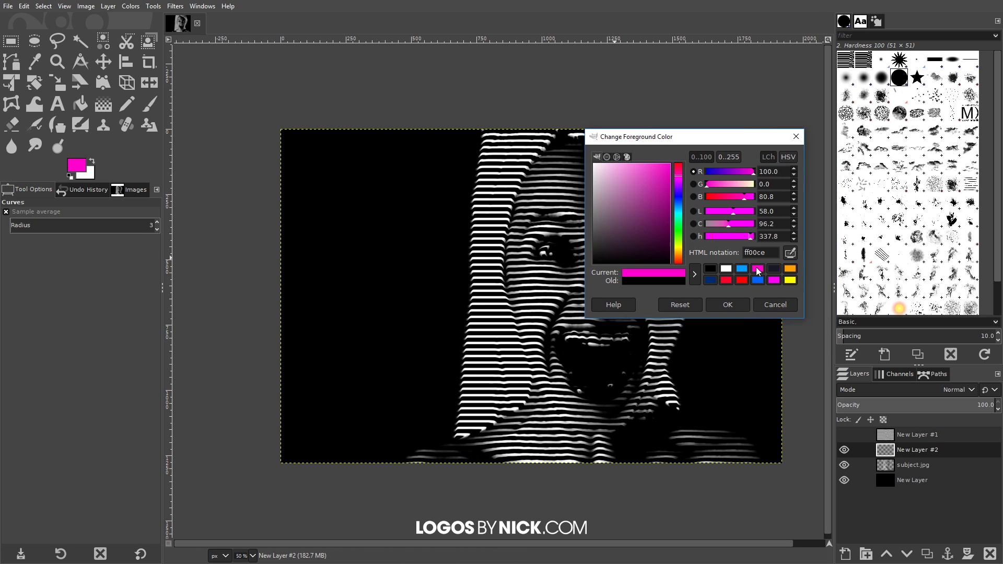
pyautogui.click(727, 305)
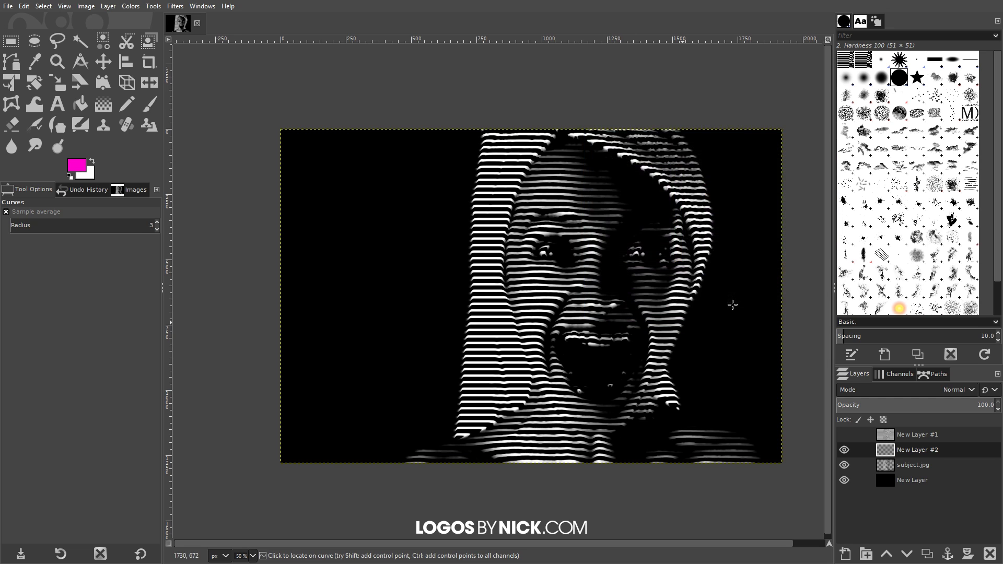
pyautogui.click(24, 6)
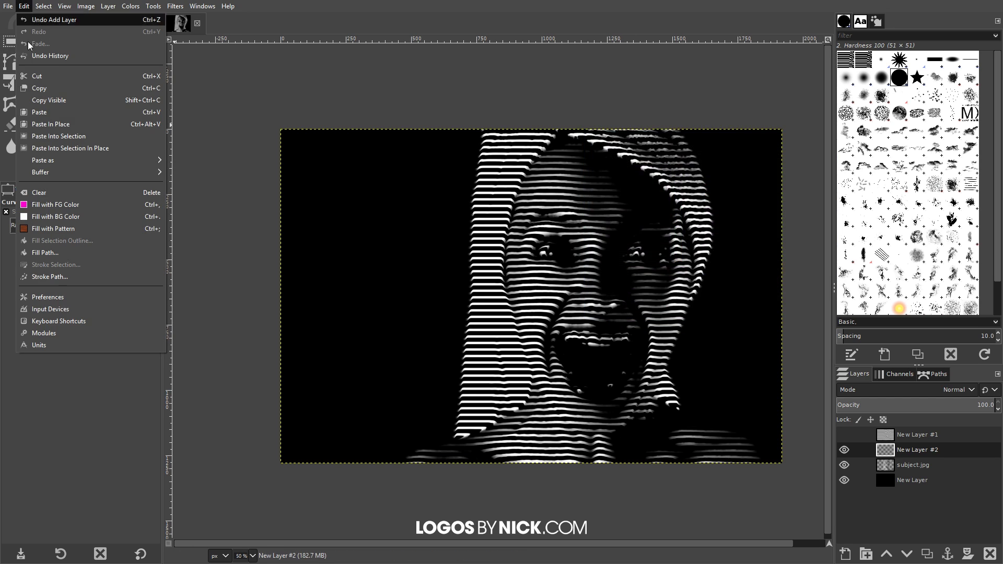
pyautogui.click(52, 210)
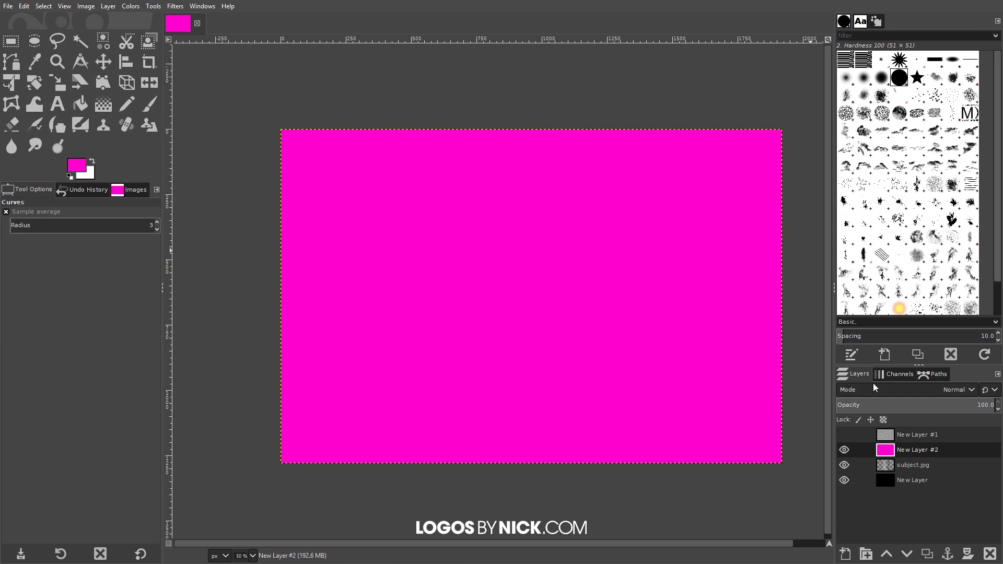
# Set the magenta layer's blend mode to Soft light
pyautogui.click(938, 389)
pyautogui.scroll(-5, 915, 447)
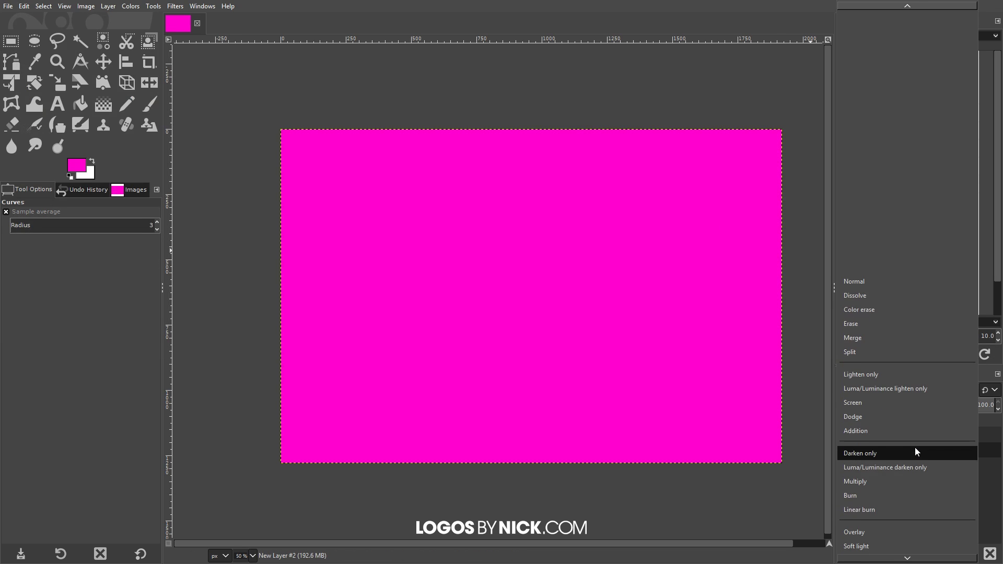
pyautogui.click(886, 503)
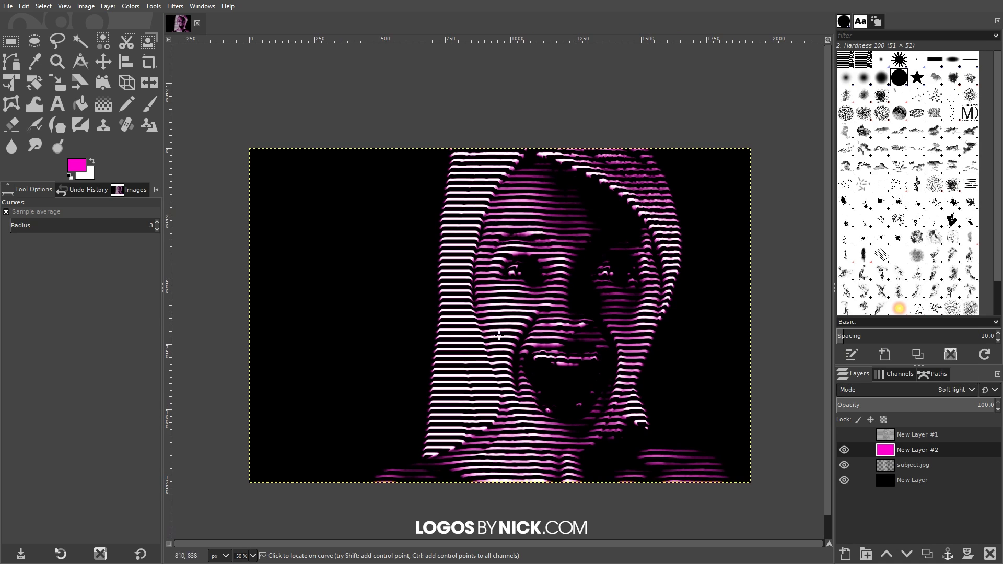
pyautogui.scroll(-3, 603, 200)
pyautogui.scroll(4, 585, 284)
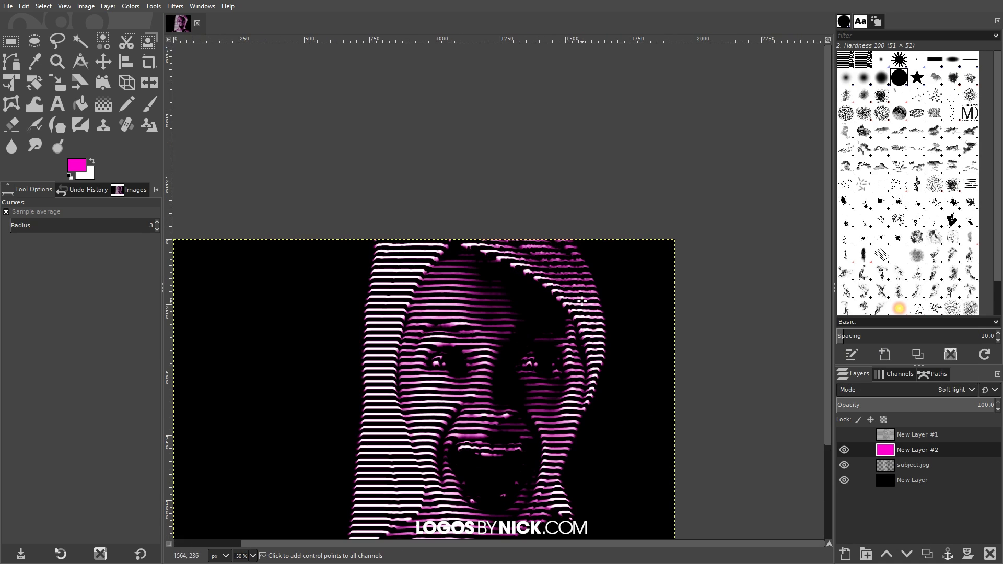
pyautogui.scroll(-1, 627, 176)
pyautogui.scroll(1, 619, 186)
pyautogui.scroll(-1, 609, 228)
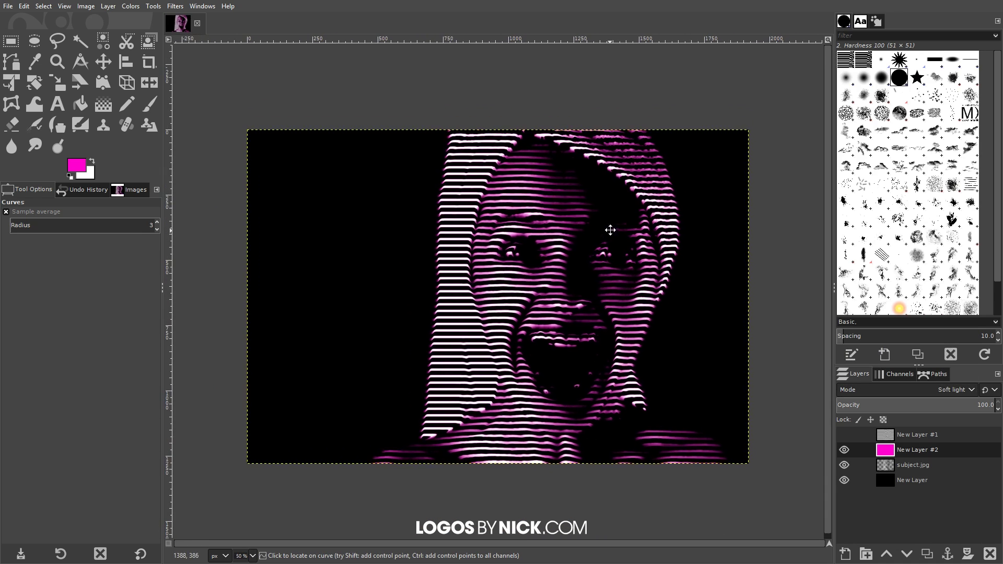
pyautogui.scroll(-1, 533, 323)
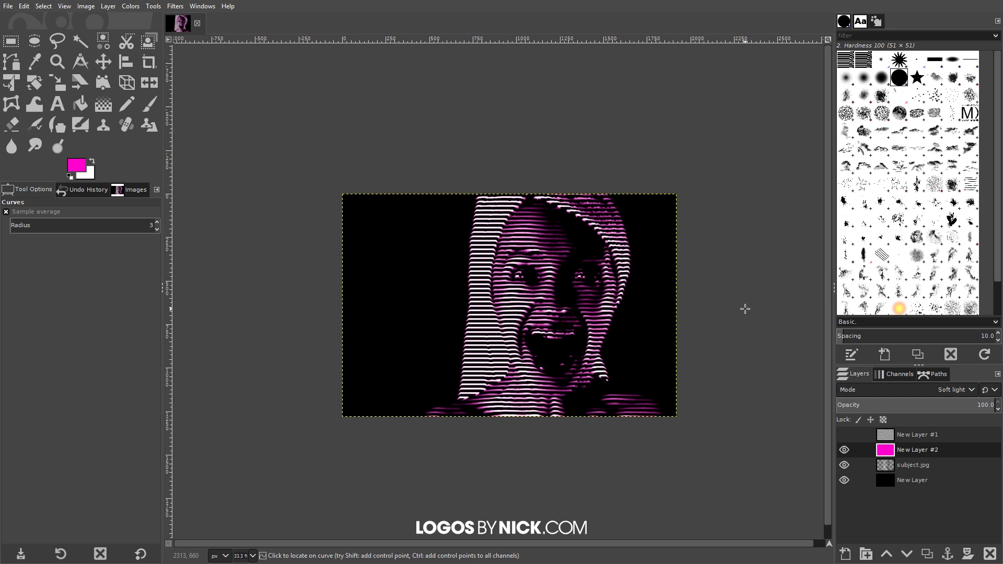